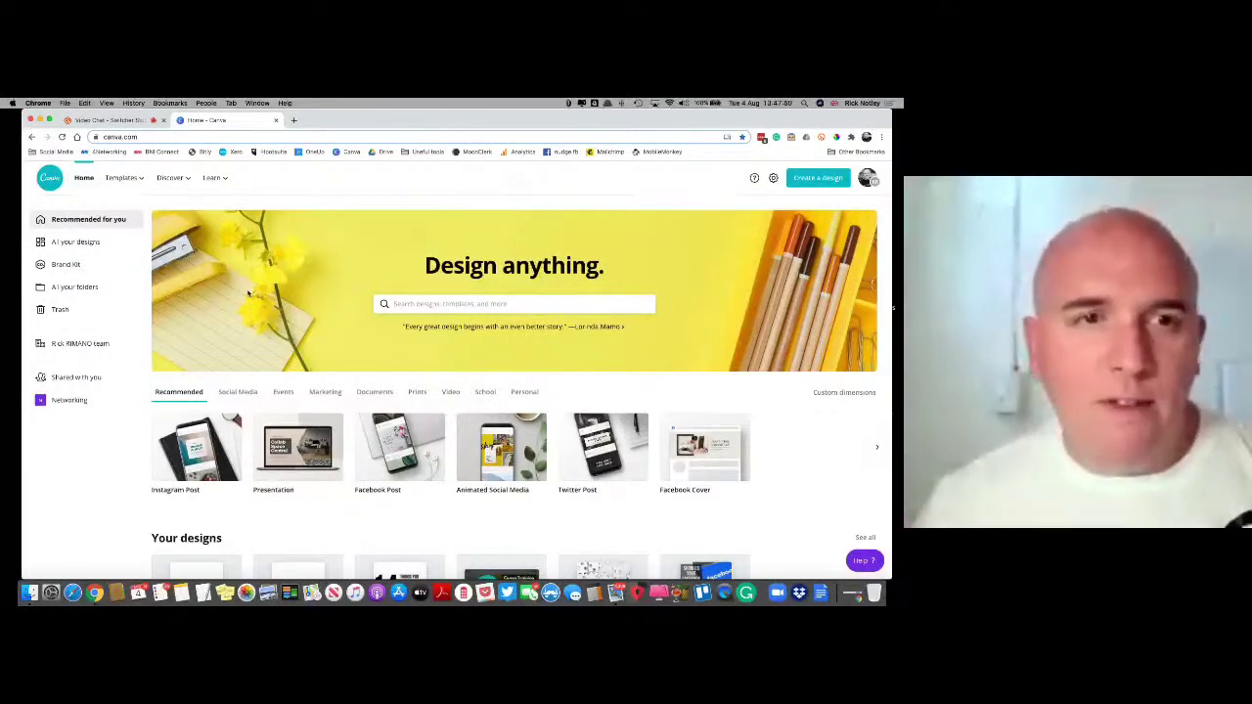
Browse the home page's design types in the Social Media, Events and Marketing categories
click(449, 309)
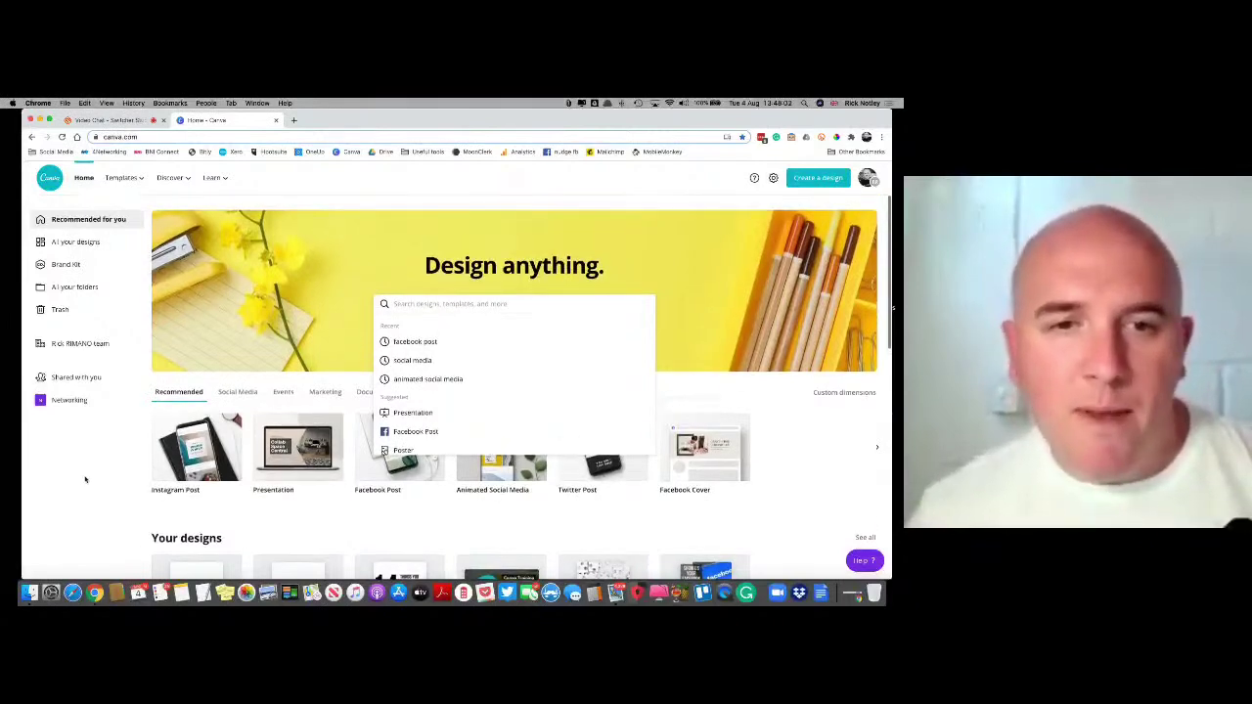
scroll(354, 425, down, 1)
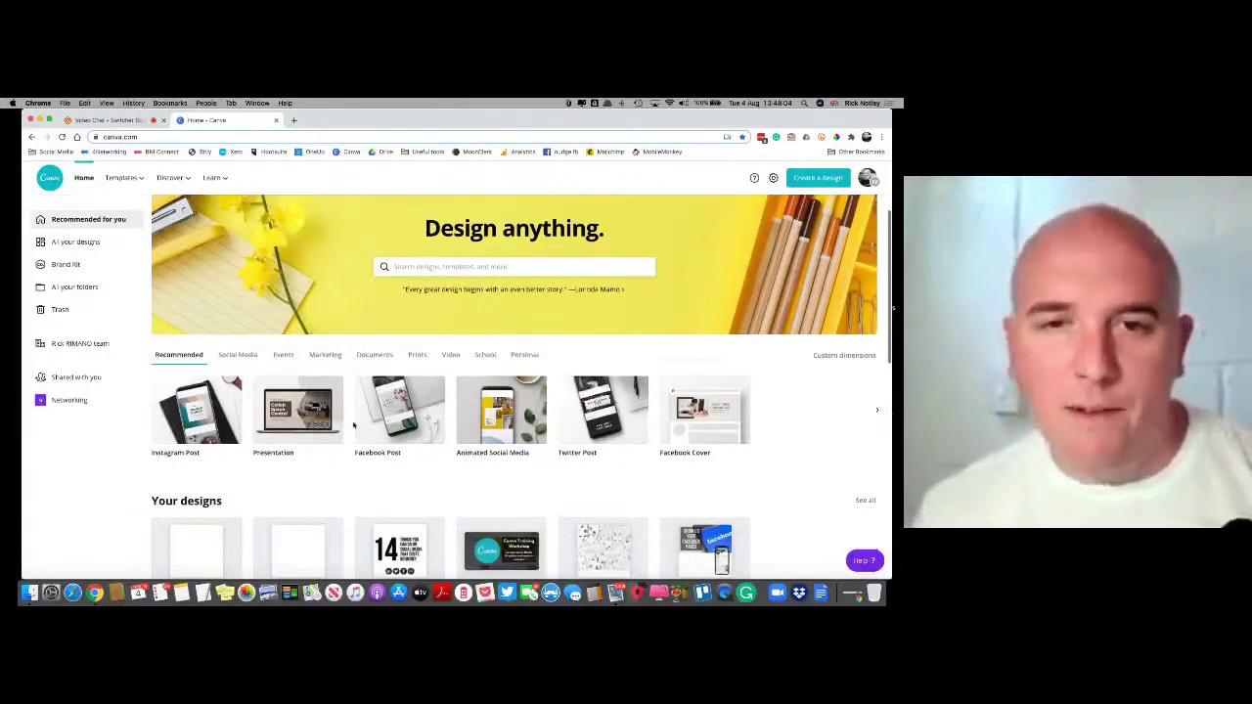
scroll(354, 424, down, 1)
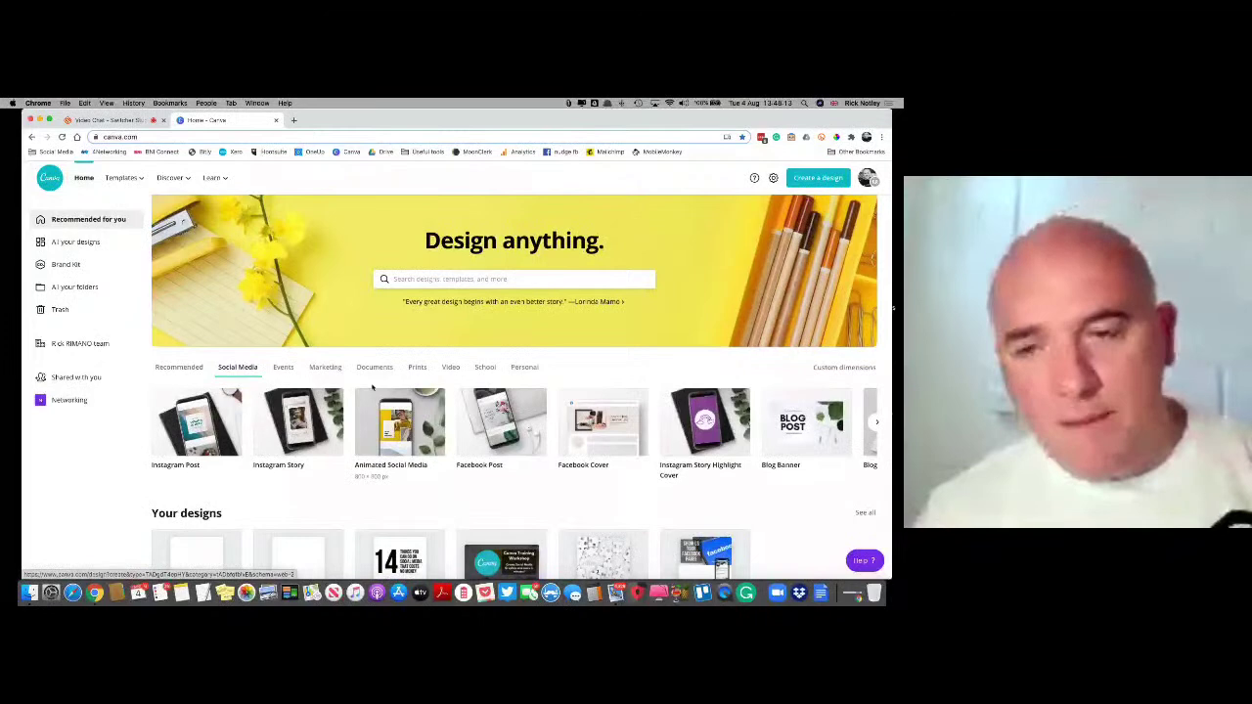
click(286, 369)
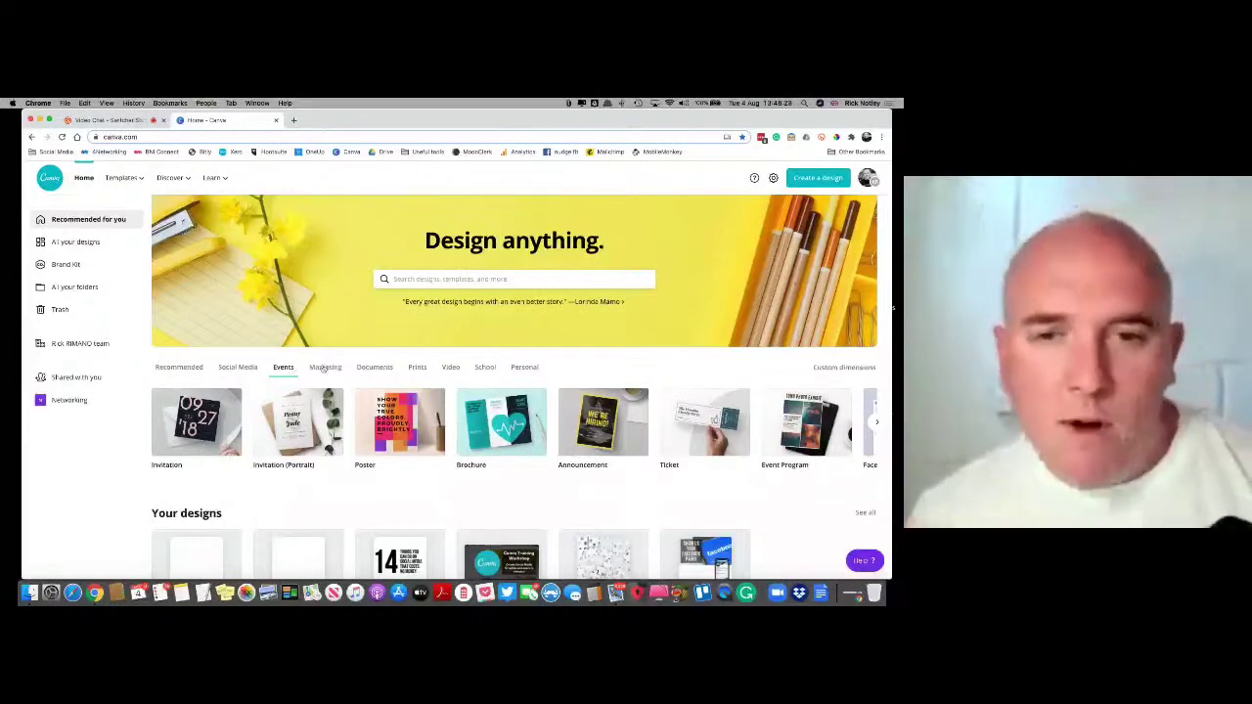
click(324, 368)
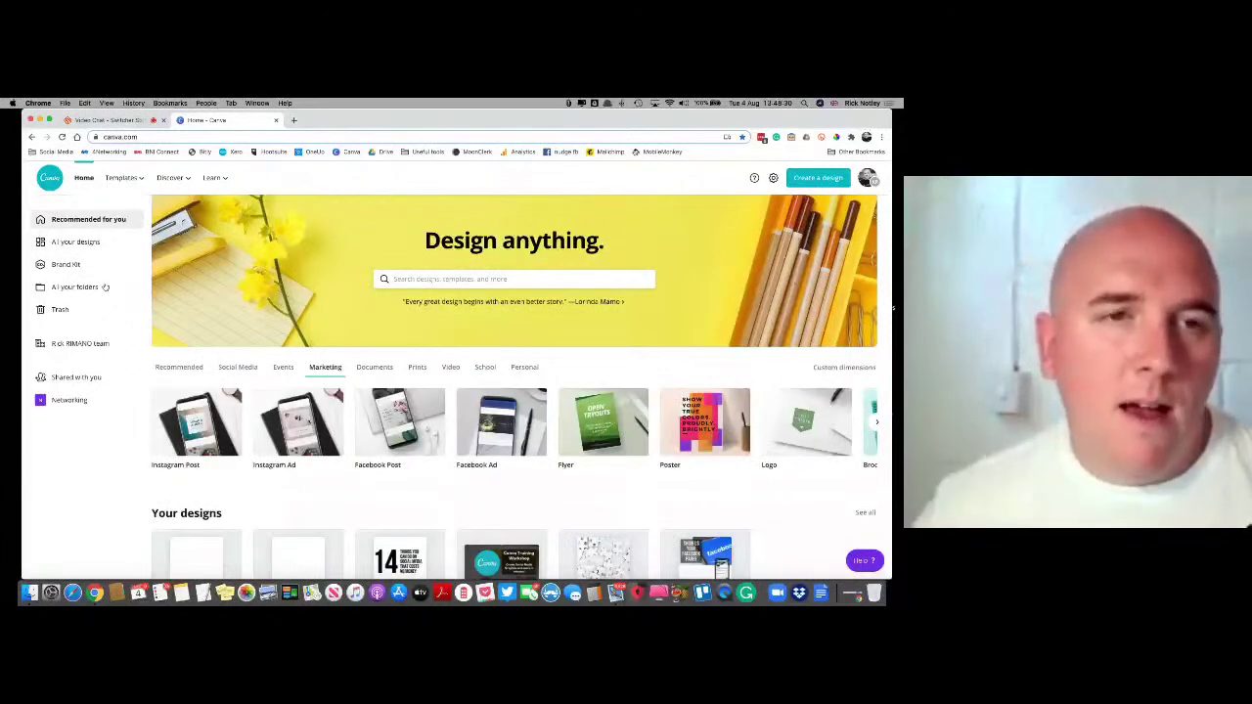
mouse_move(135, 182)
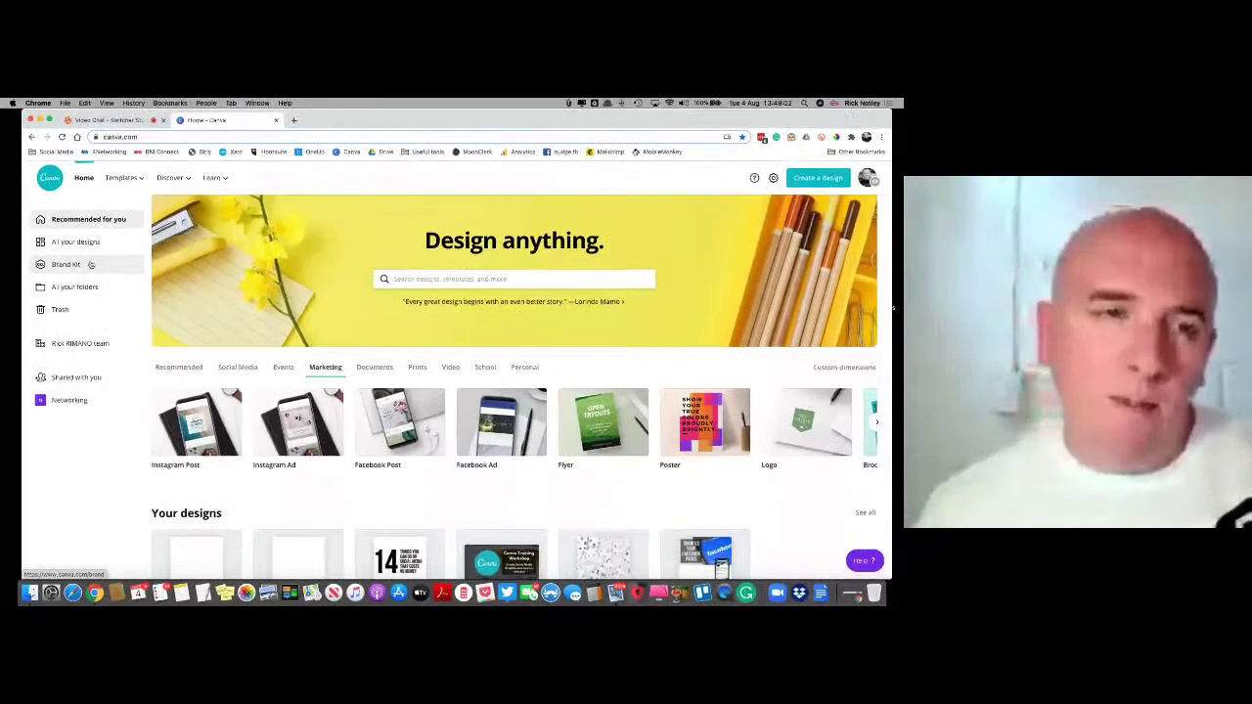
Open the Brand Kit and review its brand logos, colours and fonts
click(90, 264)
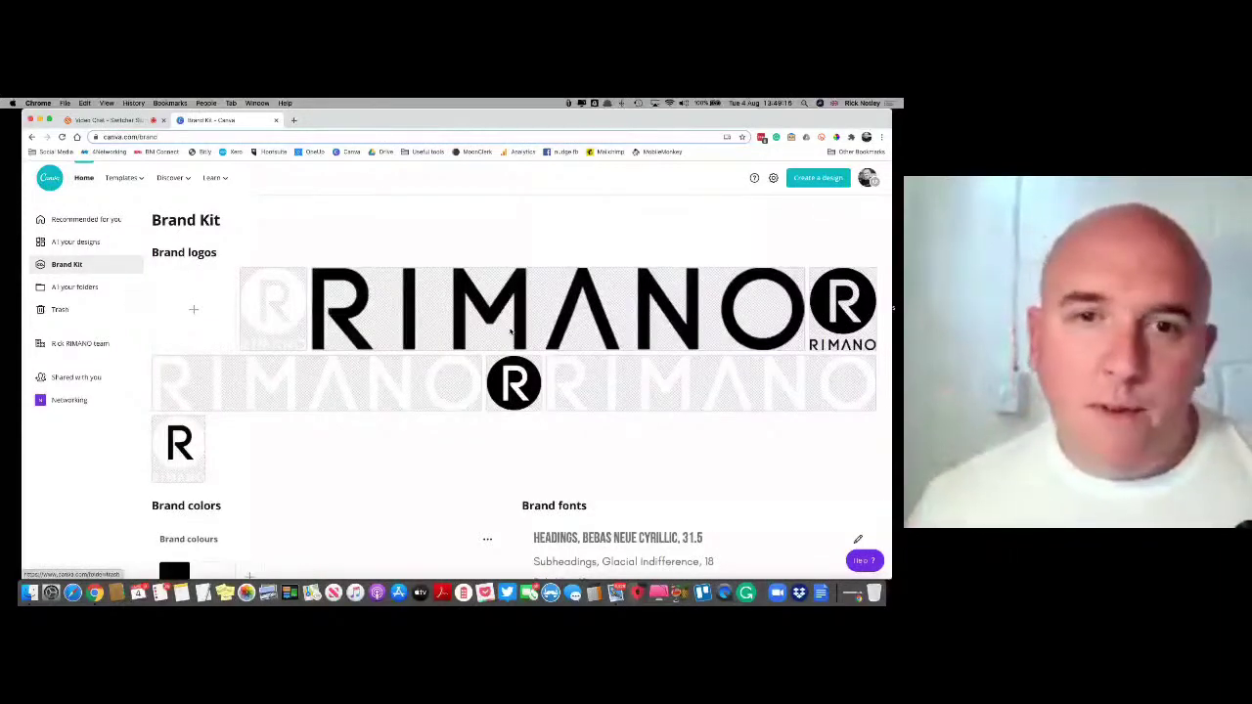
scroll(377, 439, down, 1)
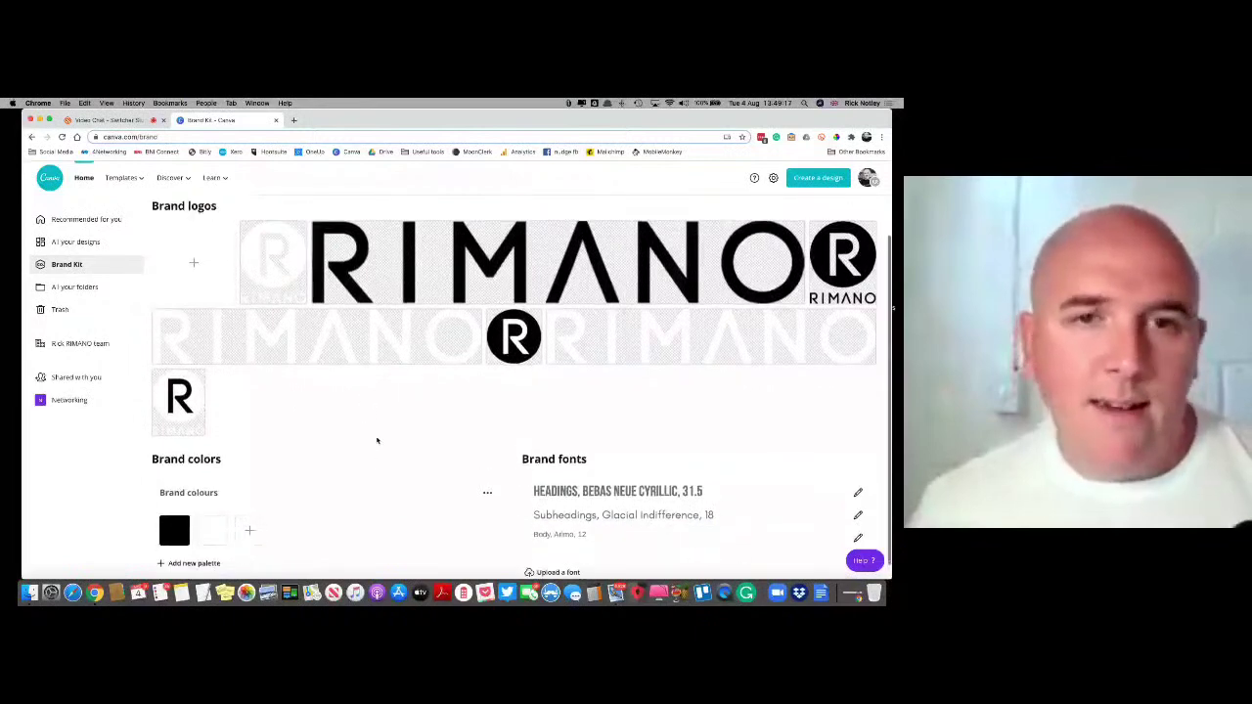
scroll(378, 440, up, 1)
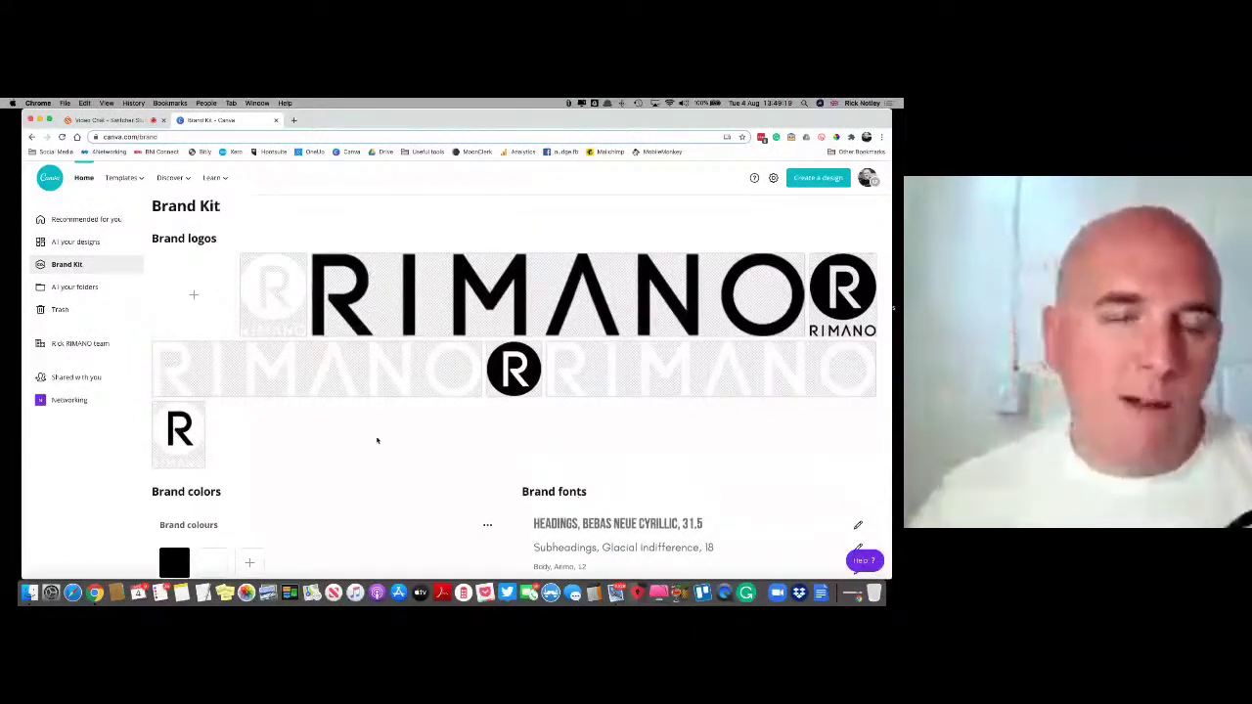
scroll(378, 440, down, 1)
scroll(377, 440, down, 1)
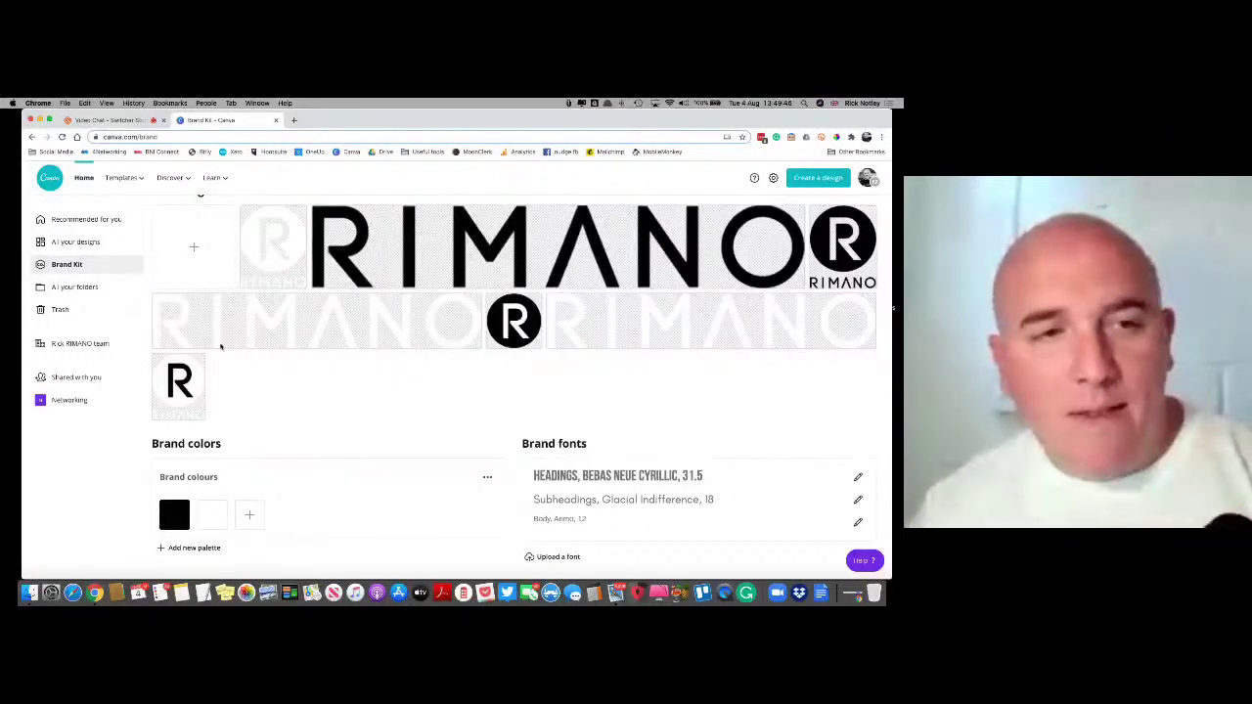
mouse_move(202, 313)
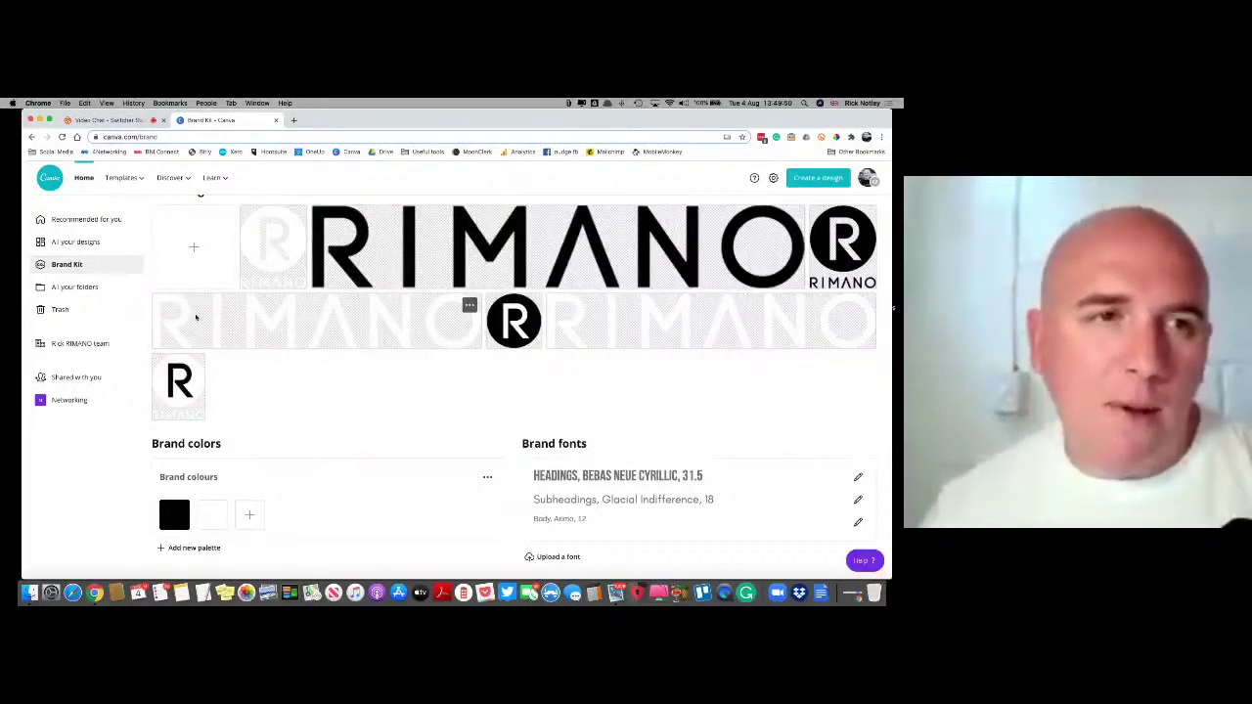
Return to the home page and create a new blank Instagram Post design
click(97, 222)
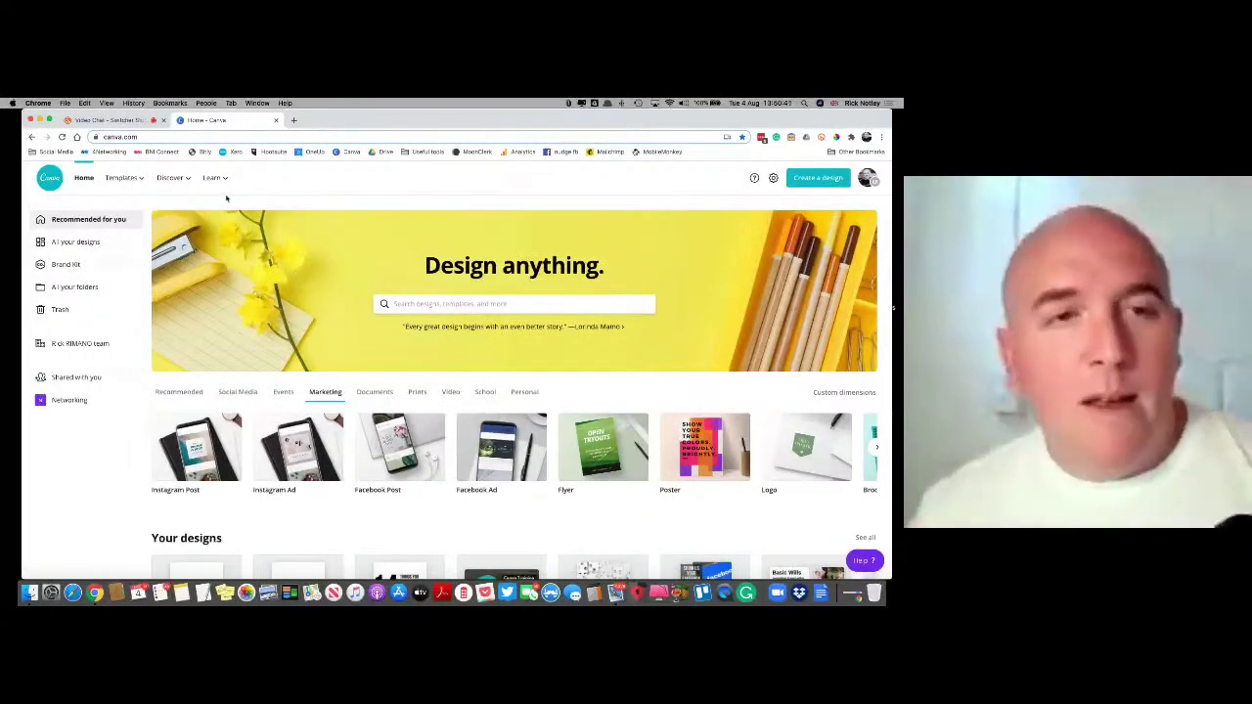
mouse_move(162, 184)
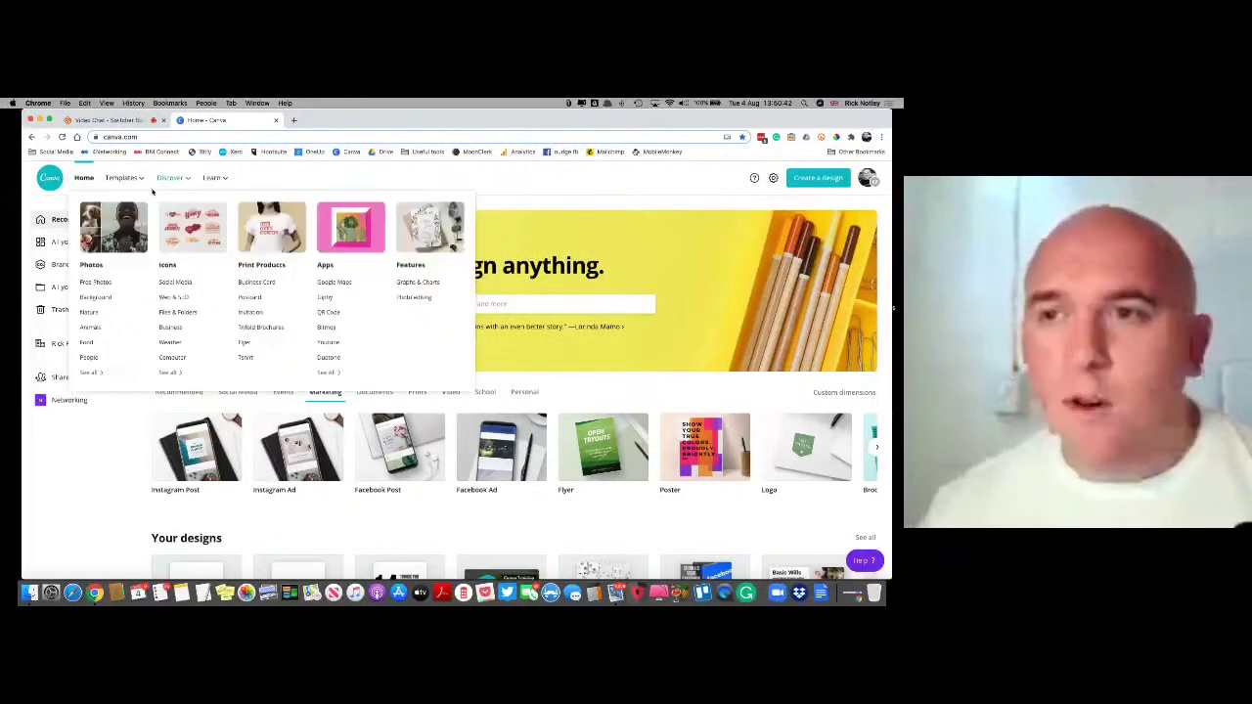
click(818, 177)
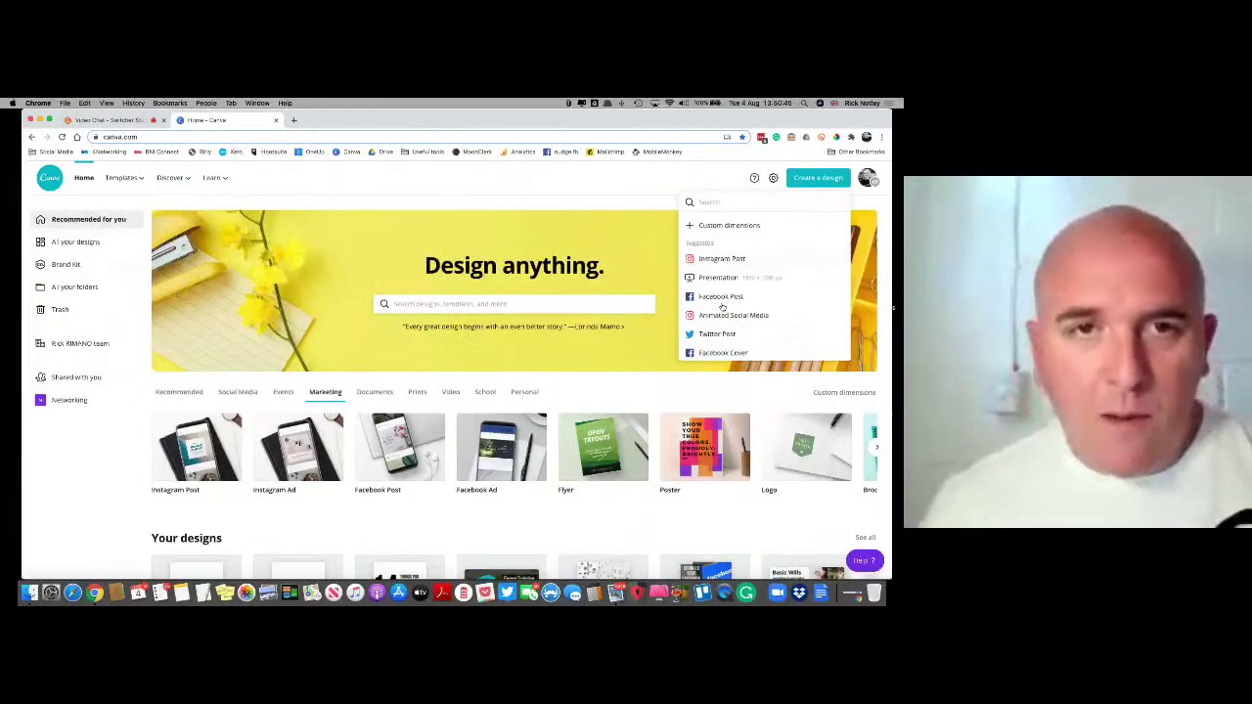
click(724, 313)
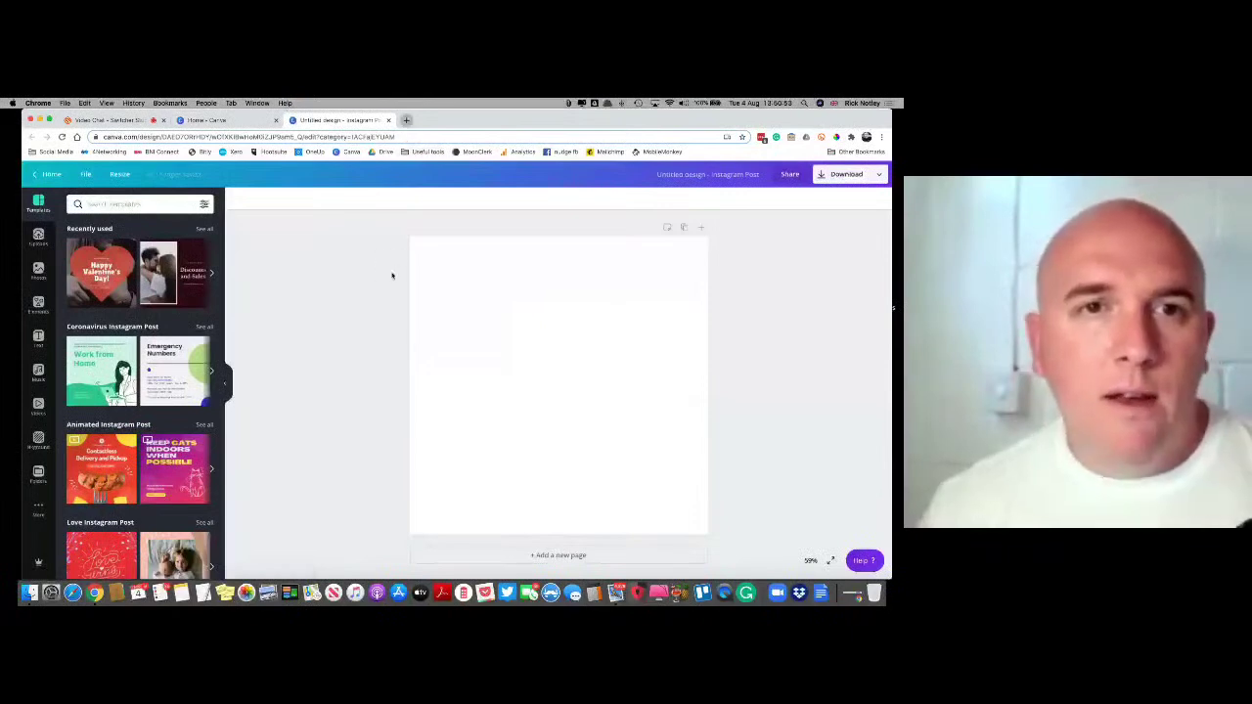
Search Google Images for "public speaker" in a new browser tab
key(super+t)
click(358, 311)
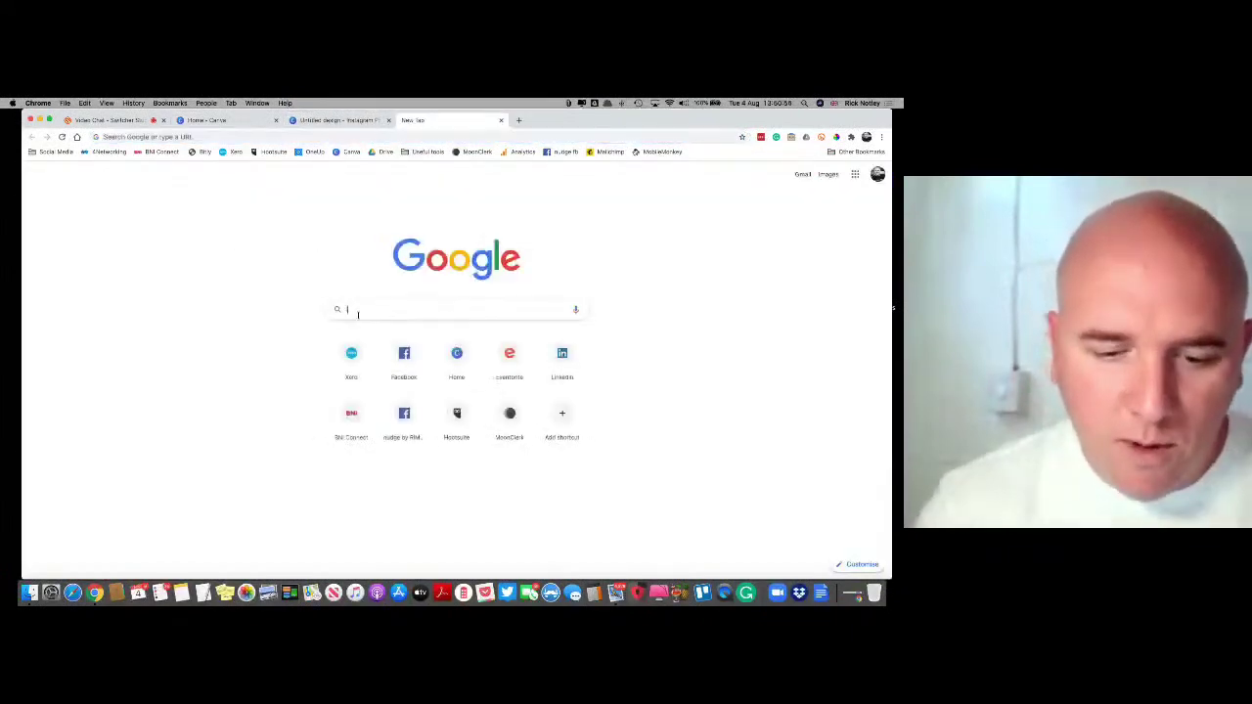
text(public speaker)
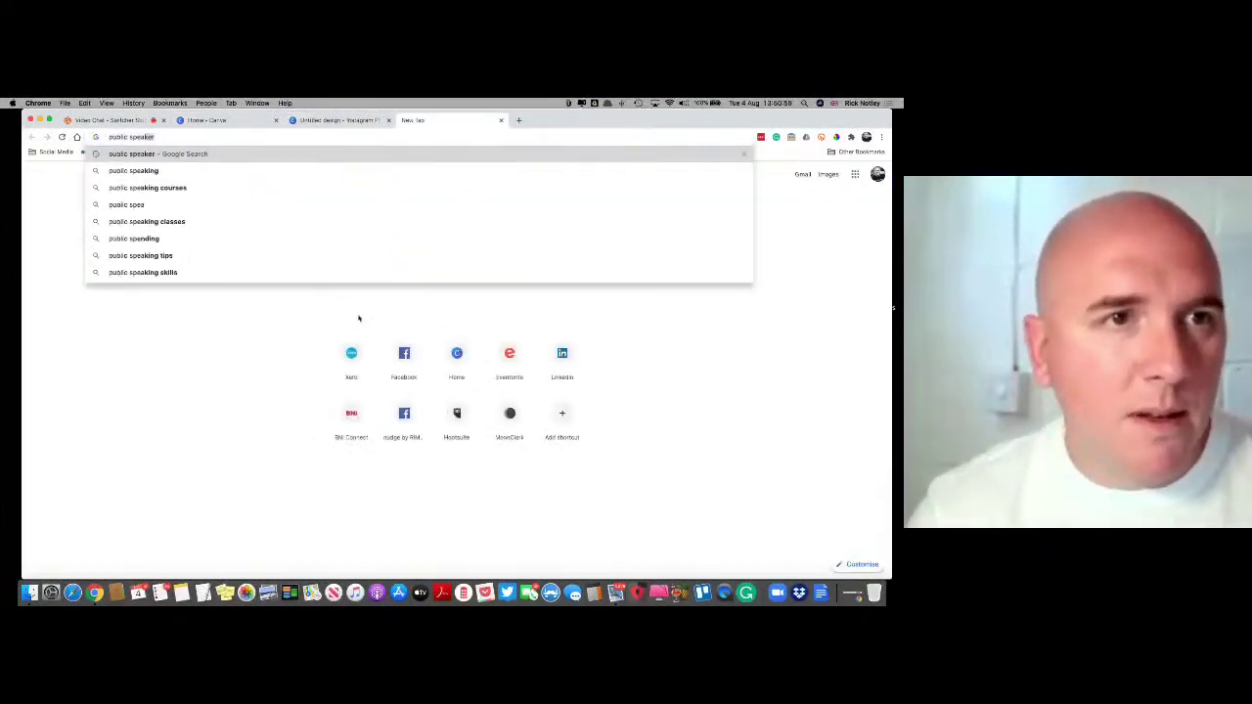
key(Return)
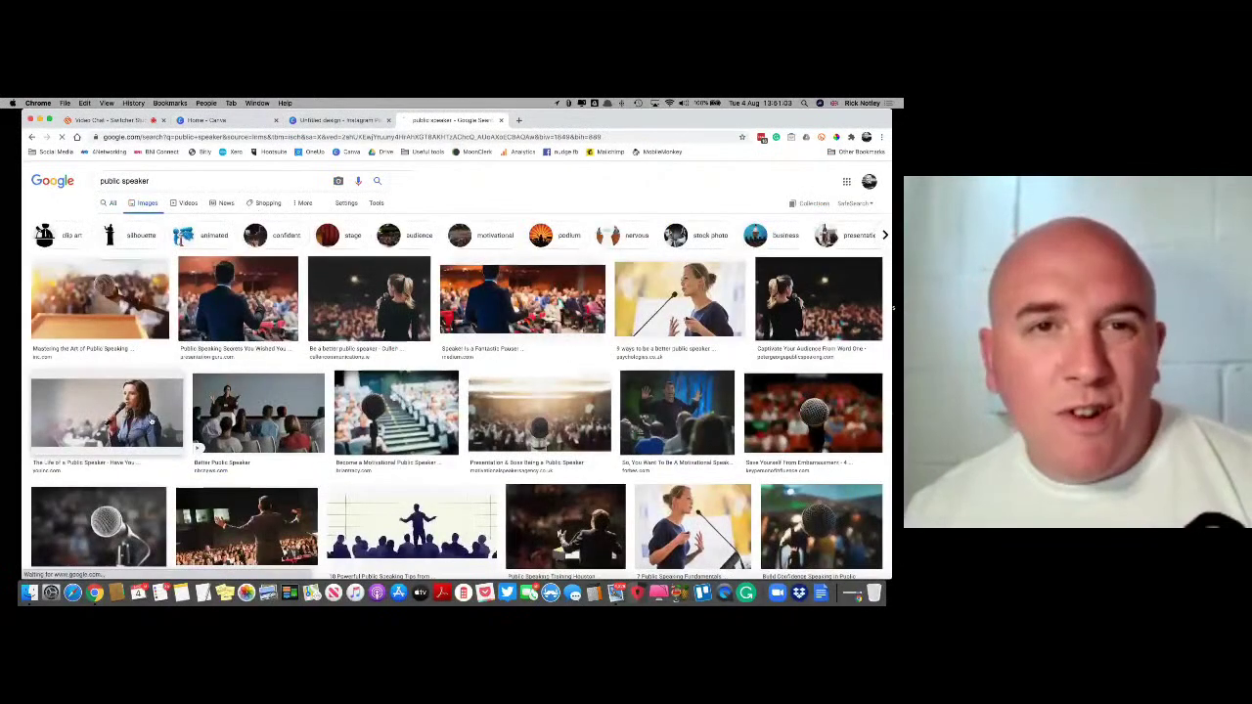
Copy the photo of the woman speaking into a microphone, paste it into the Instagram Post in Canva and move it up the page
click(152, 421)
right_click(761, 243)
click(786, 337)
click(339, 120)
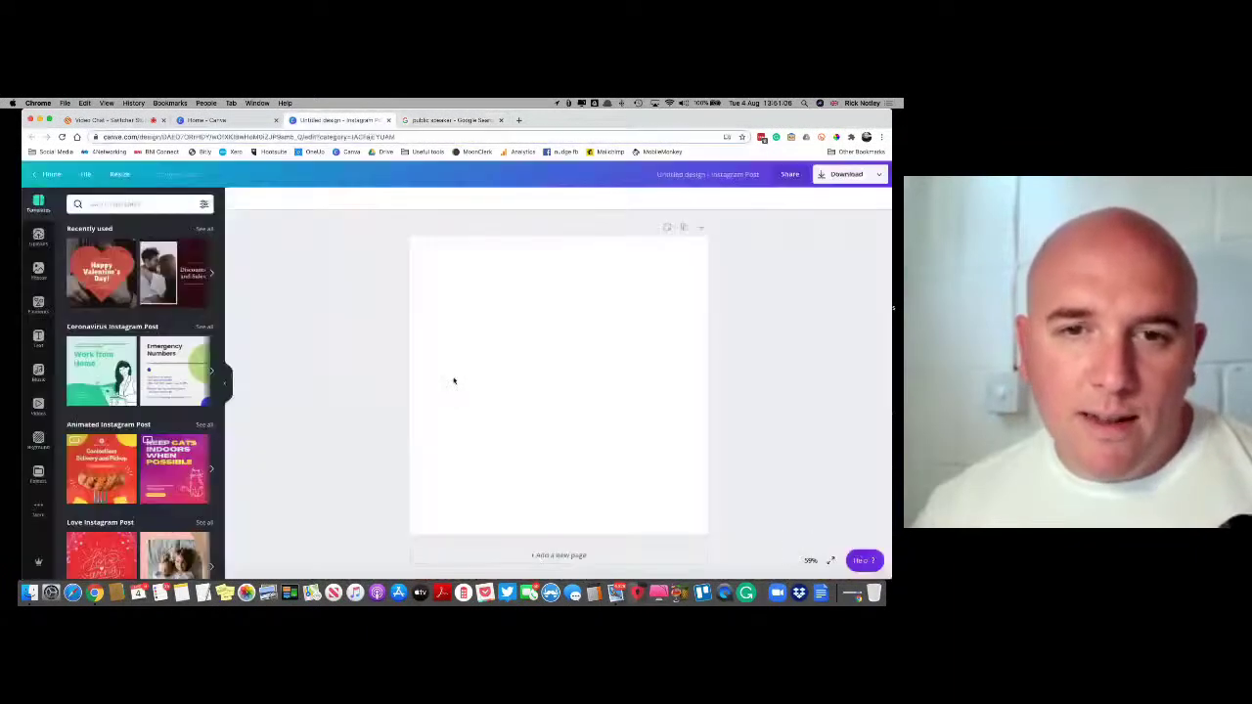
key(super+v)
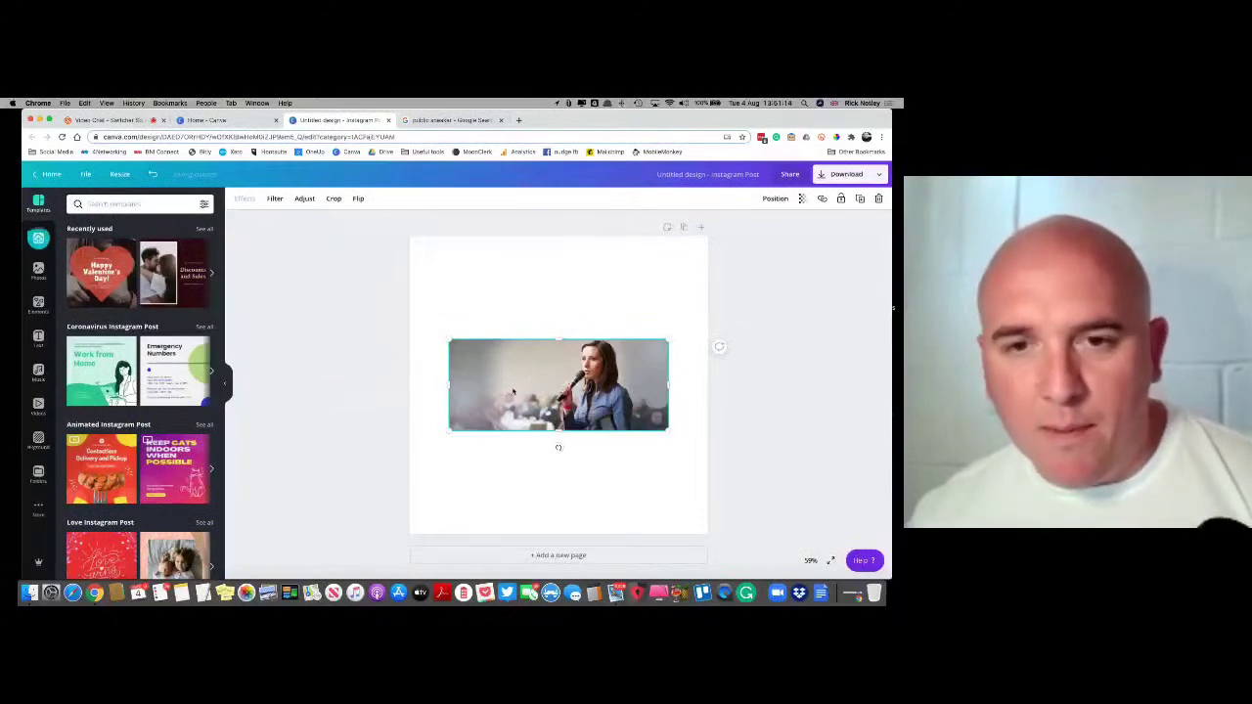
drag(512, 391, 511, 347)
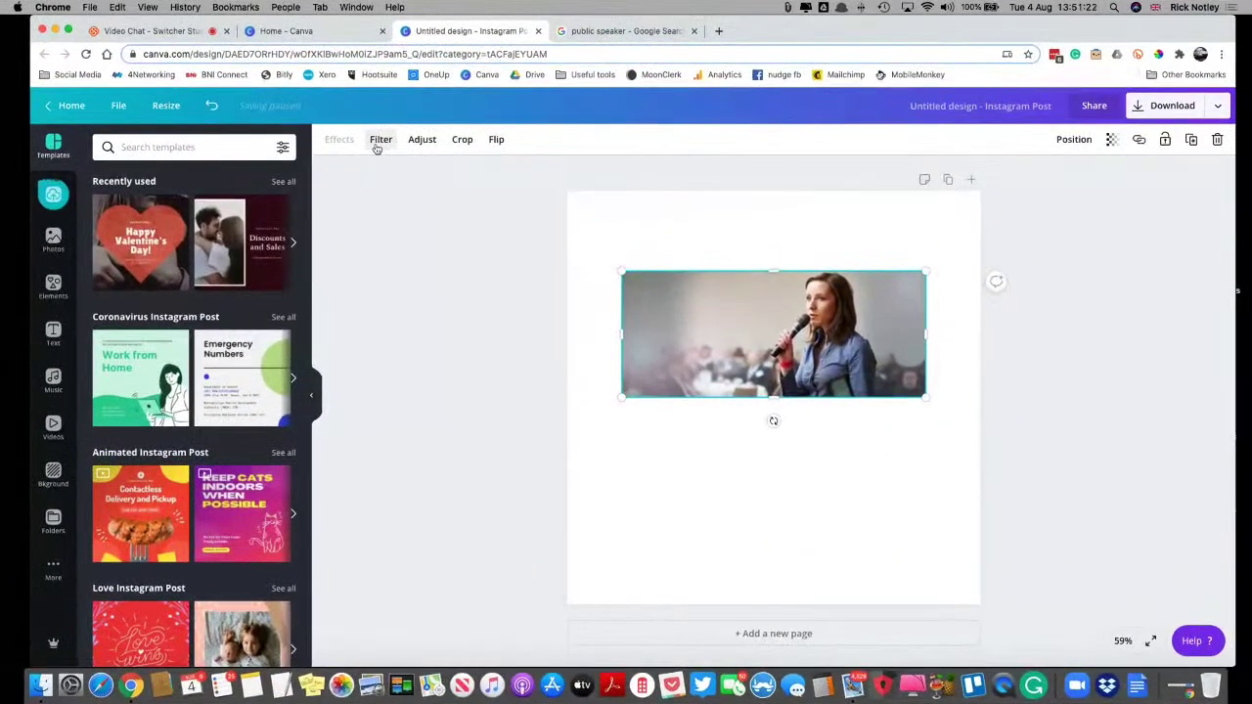
Try the Epic, Solar, Dalliance, Street, Edge and Summer filters on the photo, reset the filter to None, and test the contrast adjustment
click(379, 142)
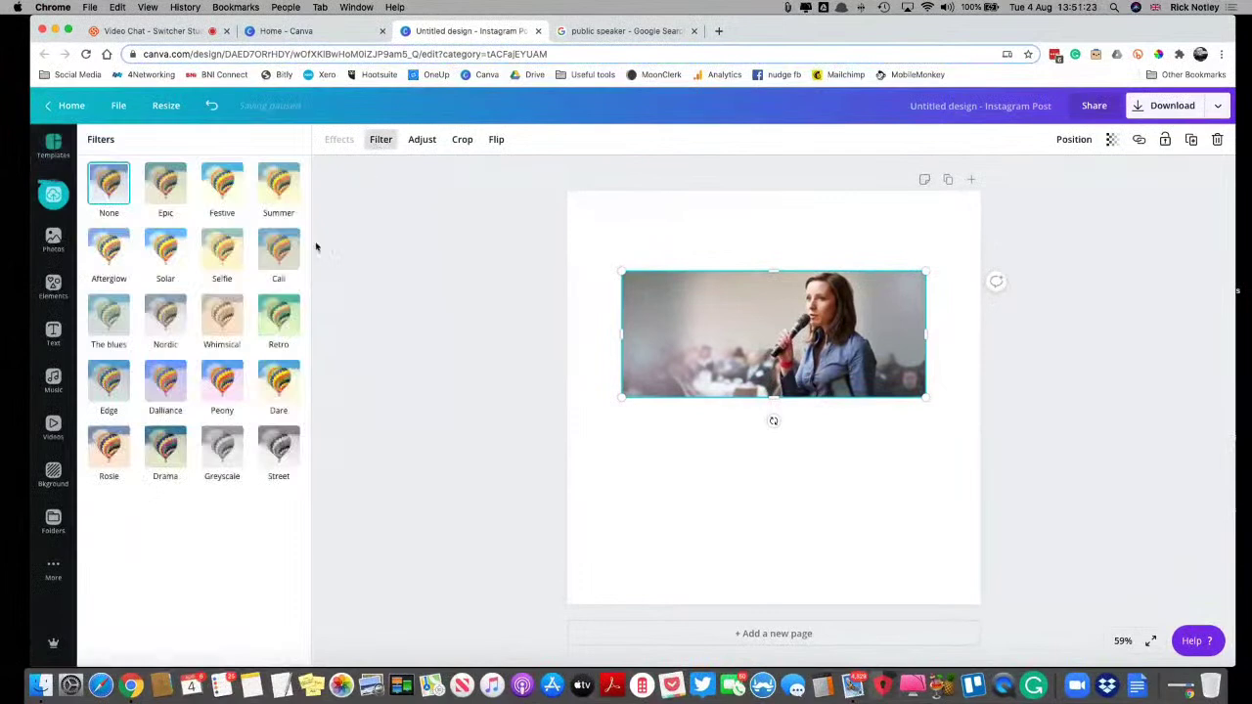
click(165, 188)
click(171, 292)
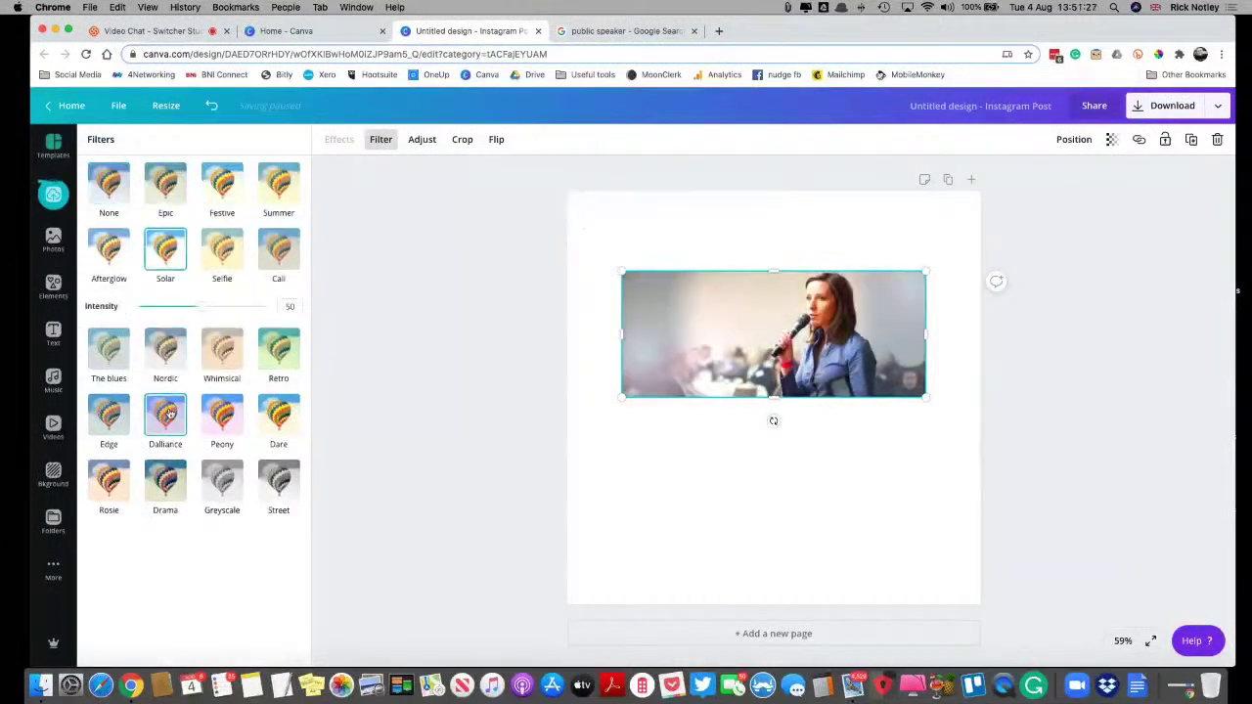
click(169, 417)
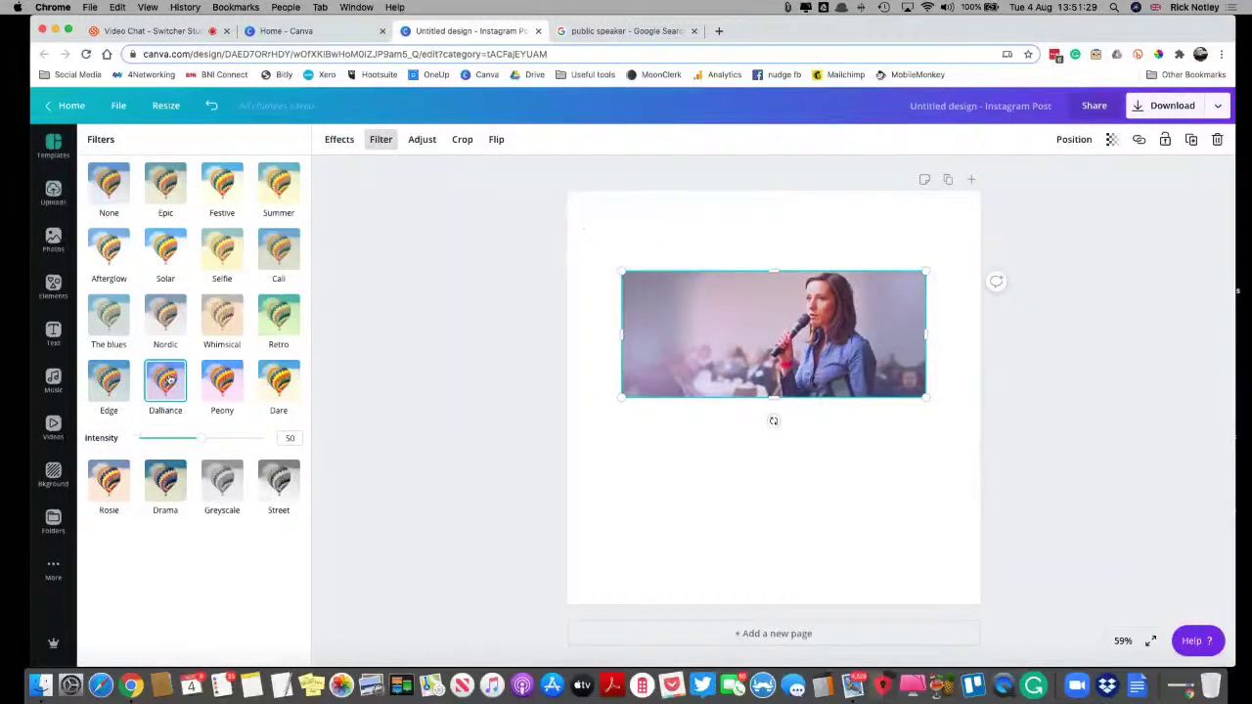
click(274, 481)
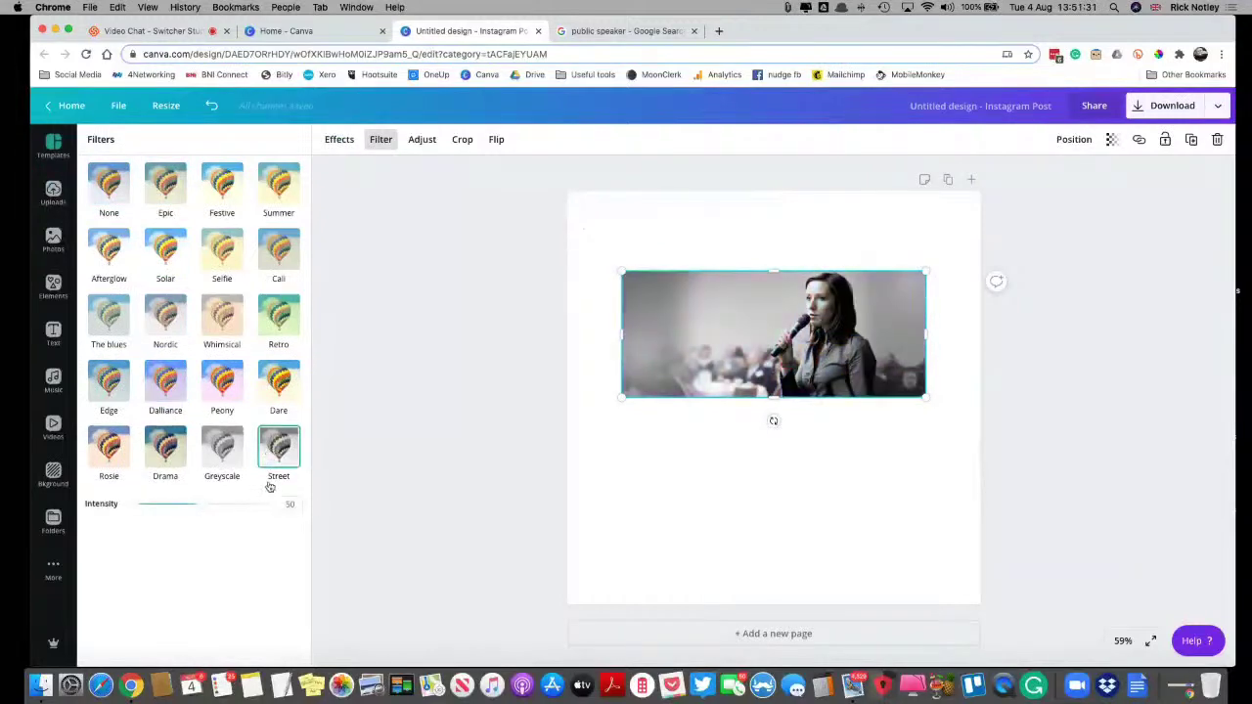
click(119, 389)
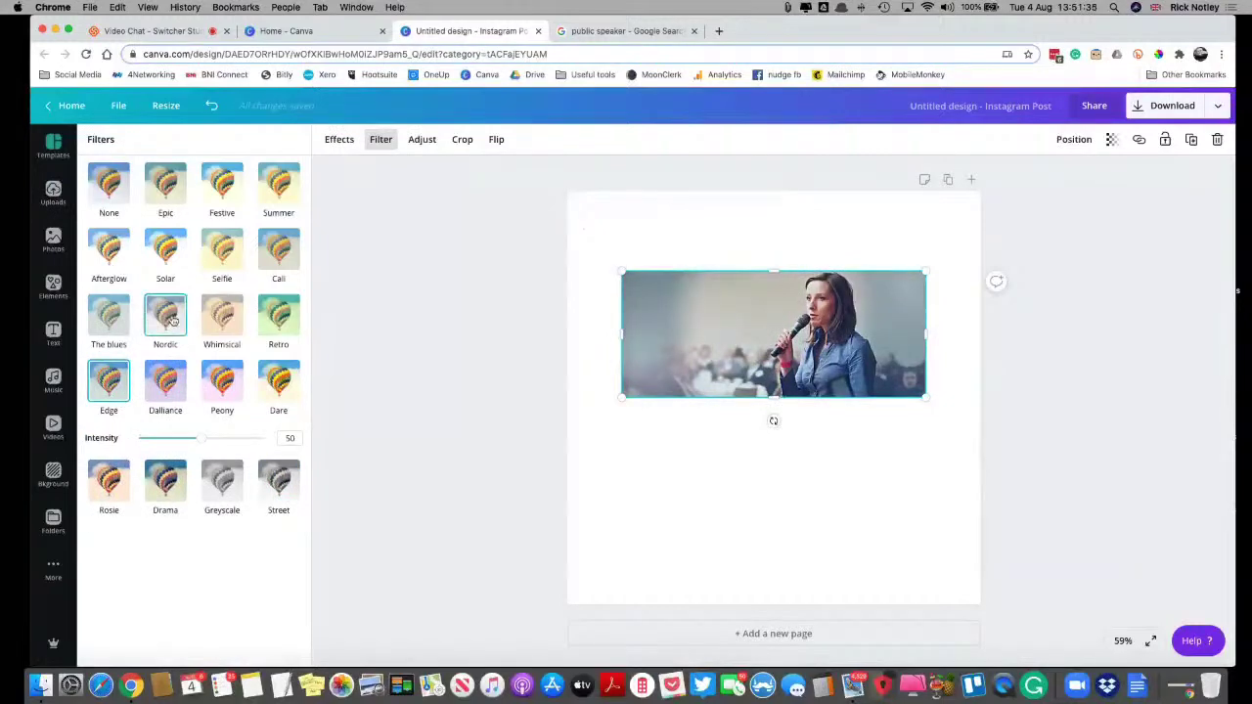
click(266, 202)
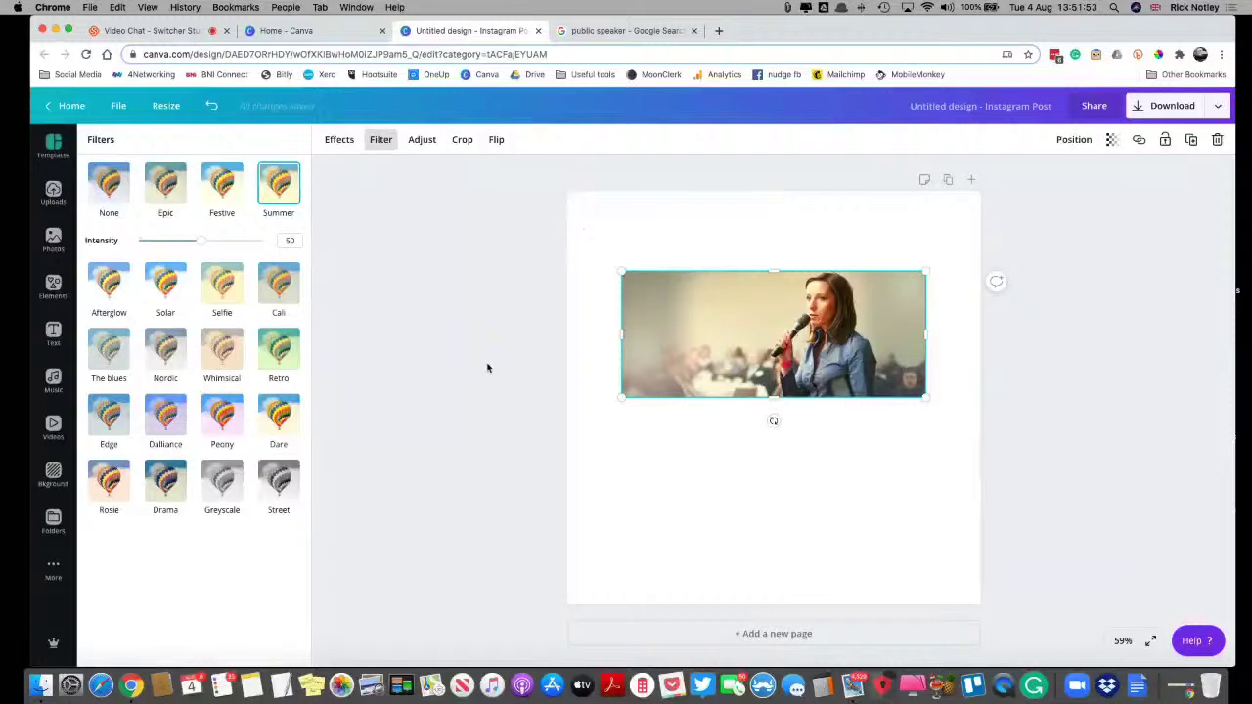
click(119, 195)
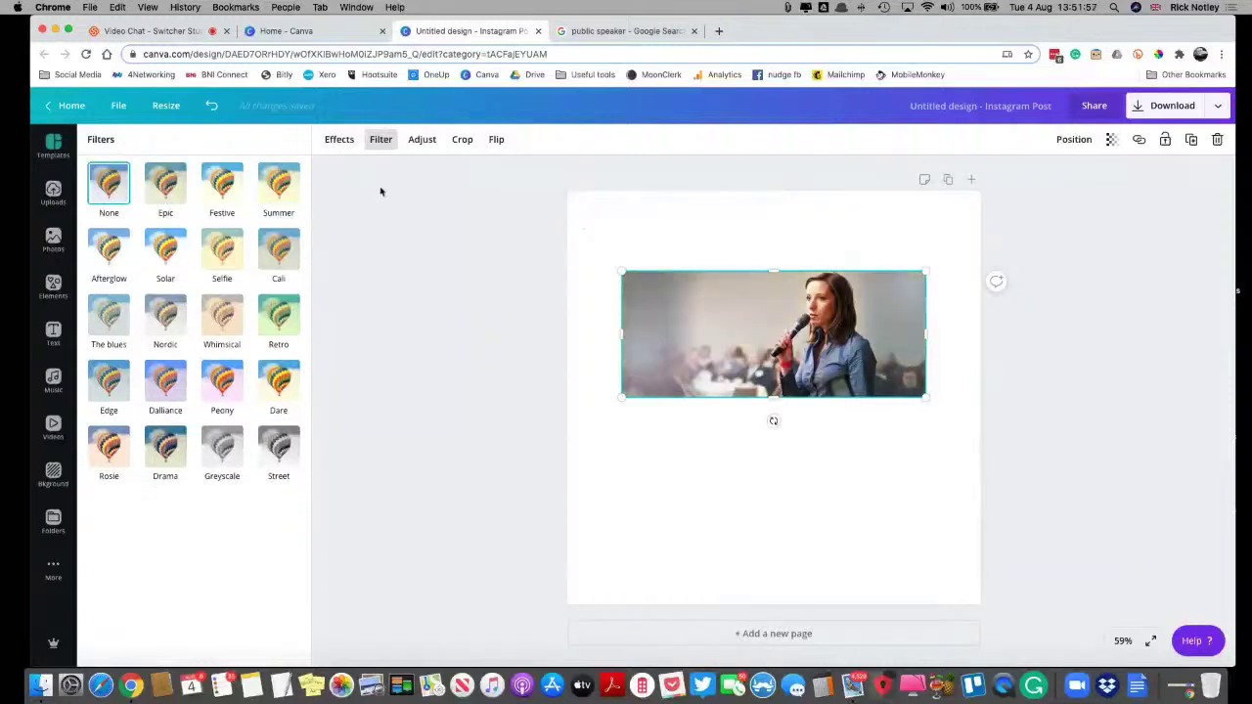
click(419, 141)
mouse_move(204, 196)
mouse_down()
mouse_move(216, 196)
mouse_move(203, 198)
mouse_up()
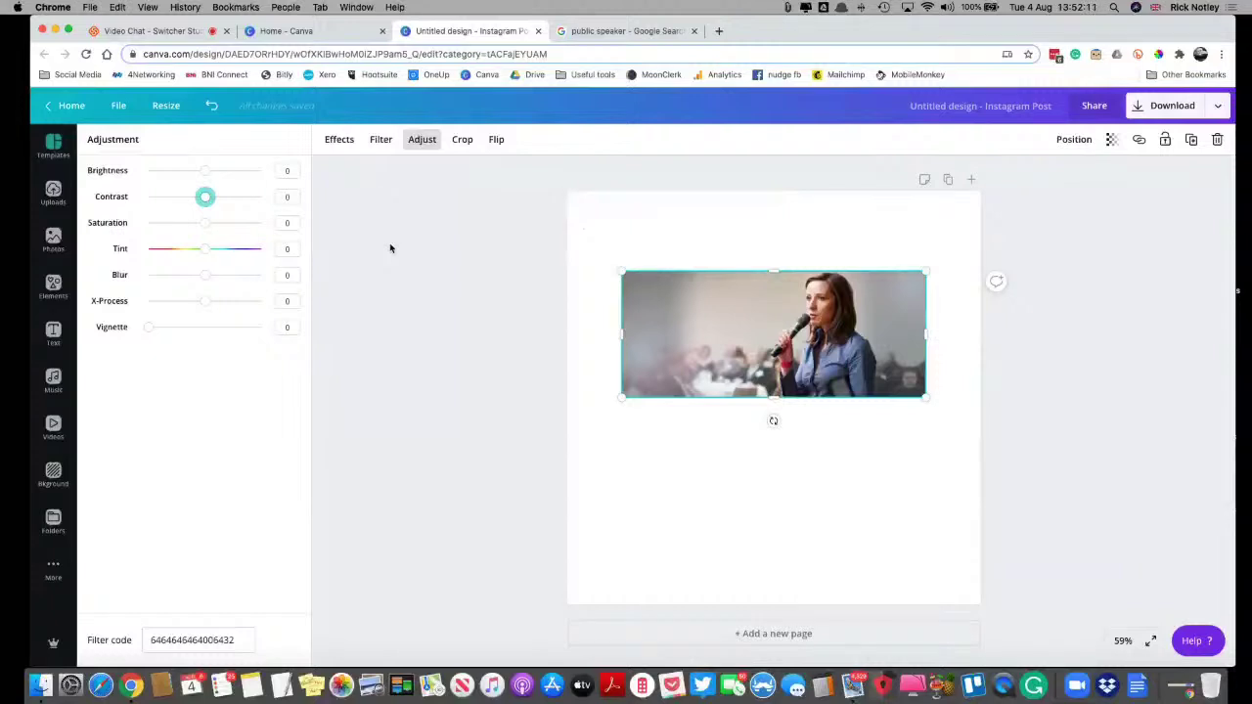
Crop both sides of the photo closer to the speaker, then enlarge it and reposition it in the upper part of the page
drag(621, 338, 694, 337)
drag(926, 335, 890, 334)
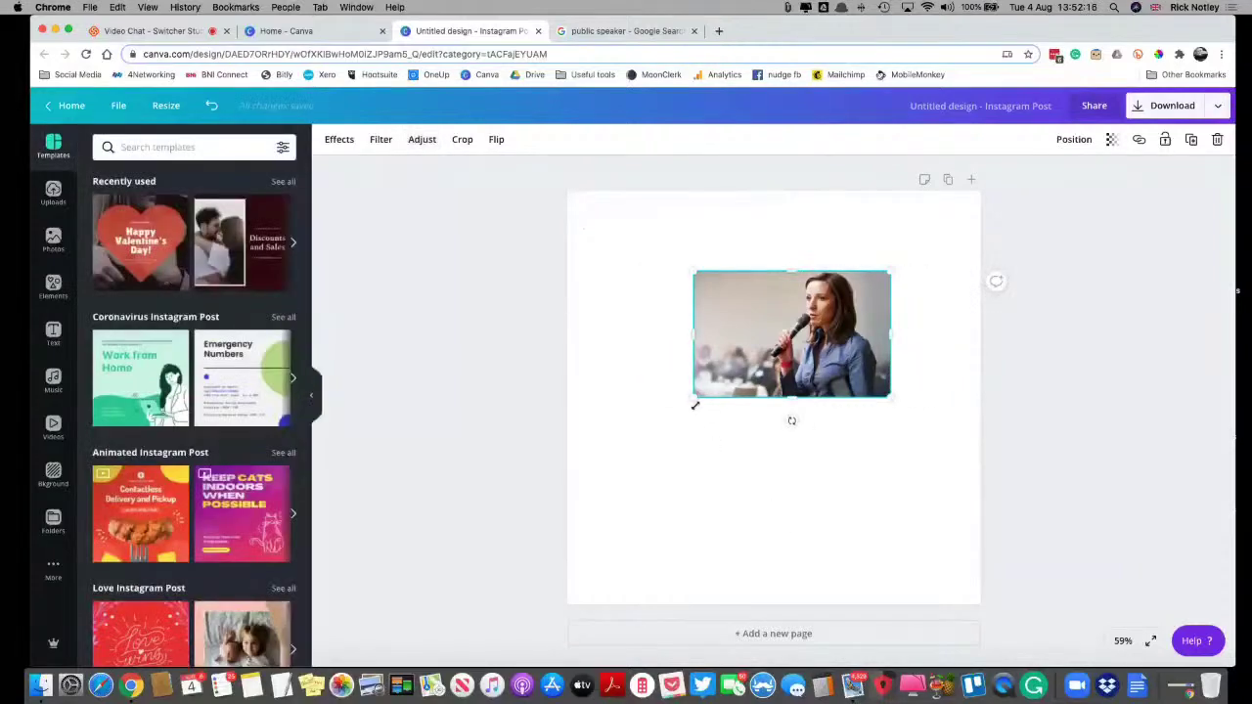
drag(695, 405, 598, 455)
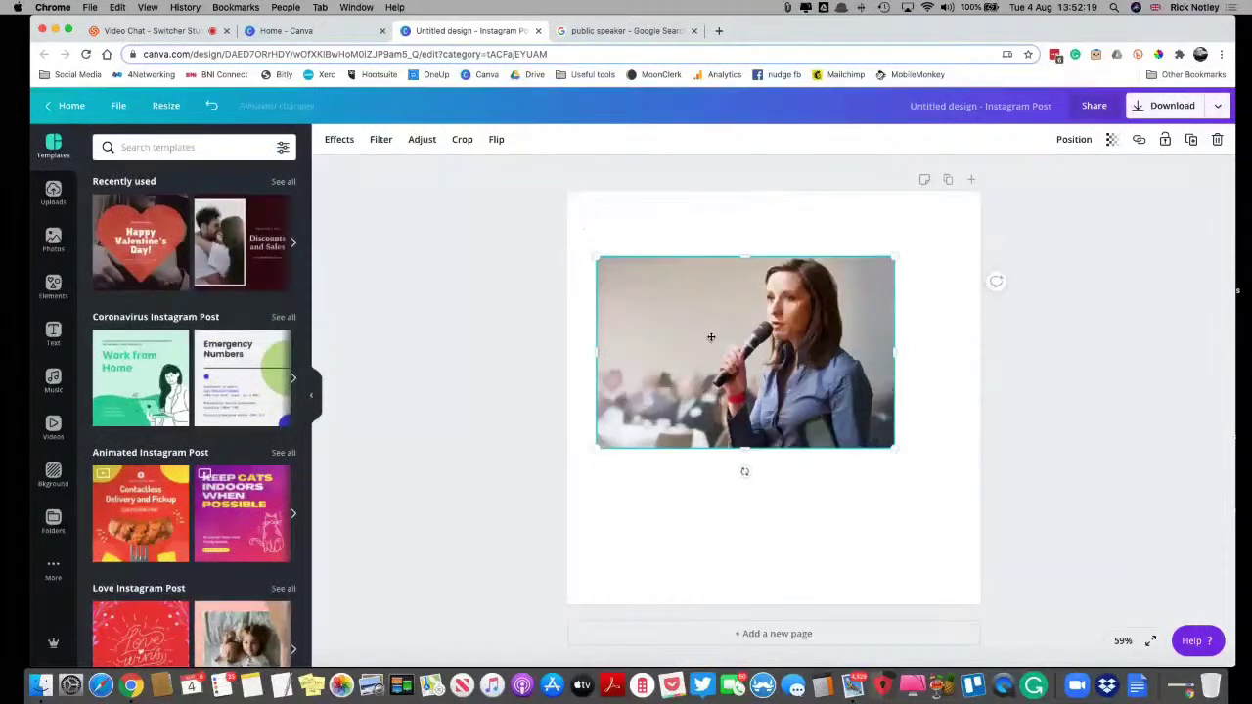
drag(712, 338, 728, 314)
click(467, 417)
click(632, 354)
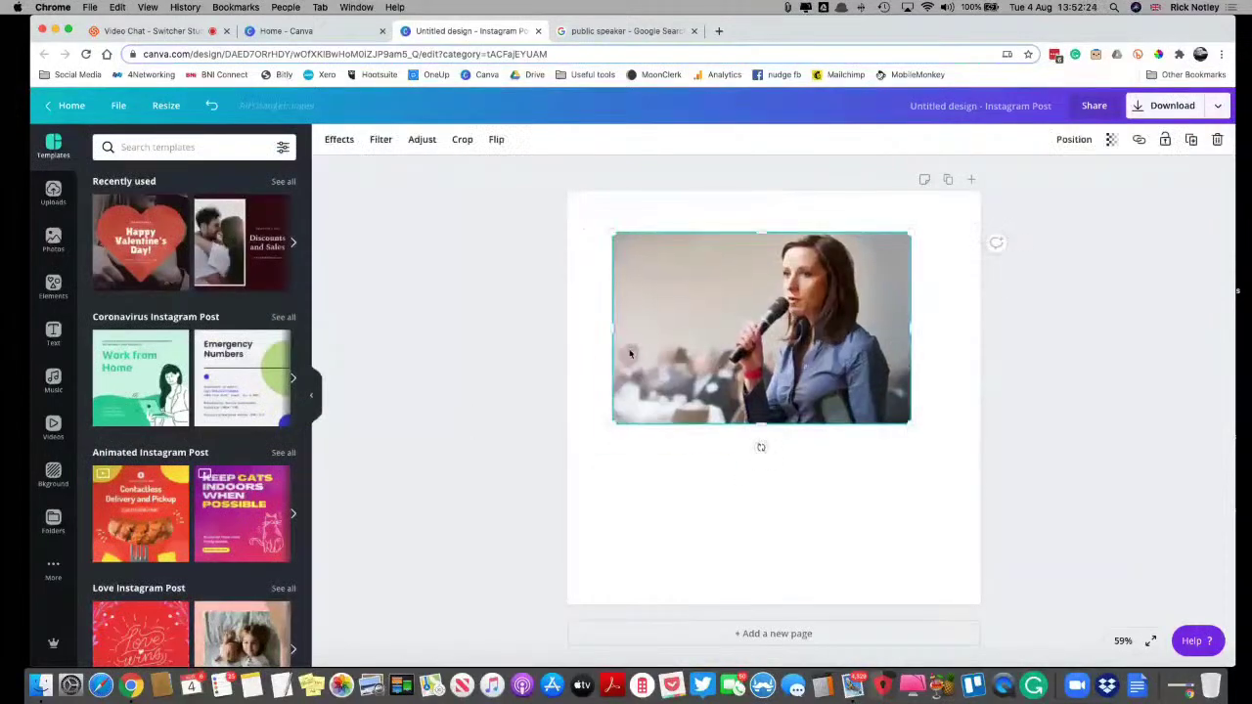
Remove the photo's background with the Background Remover effect so only the speaker is kept
click(343, 141)
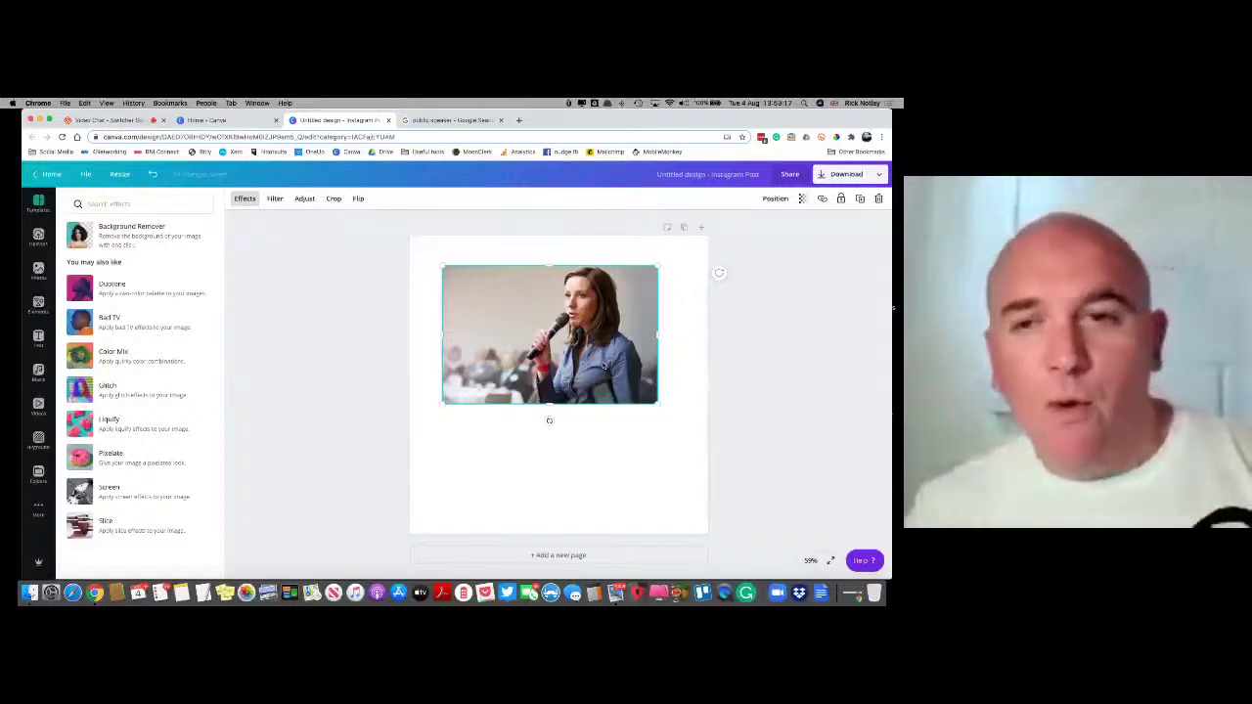
click(144, 237)
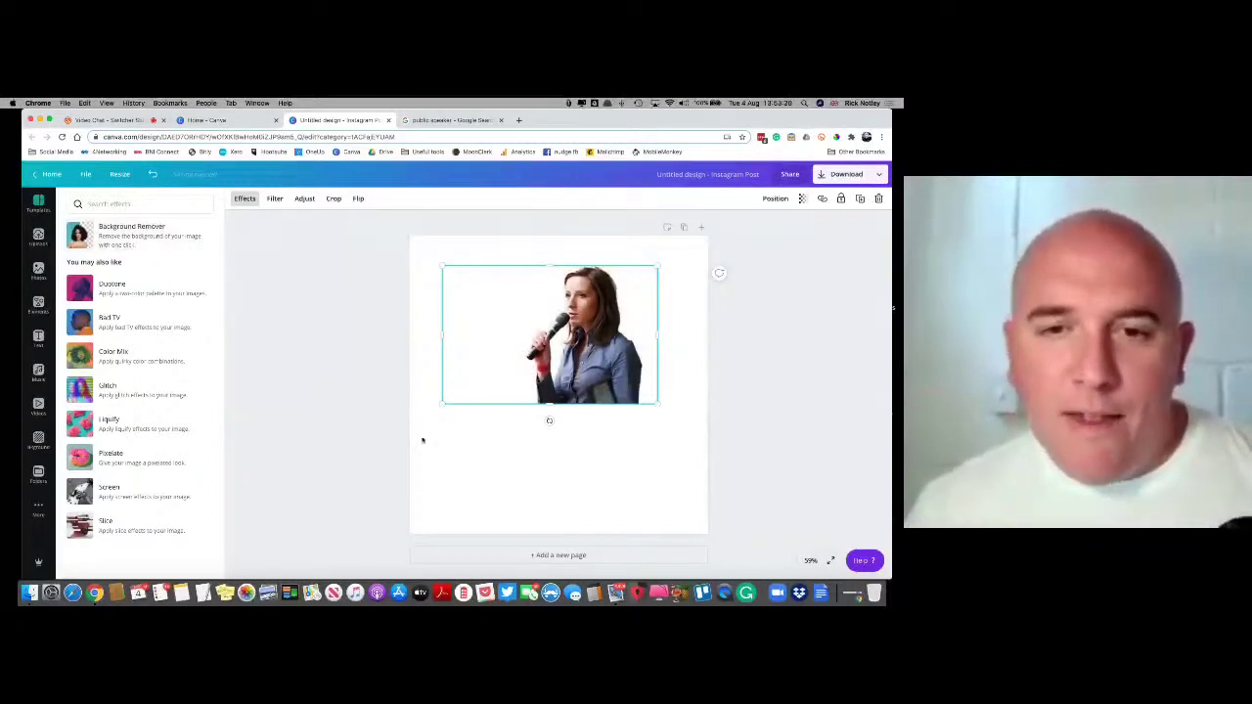
key(Escape)
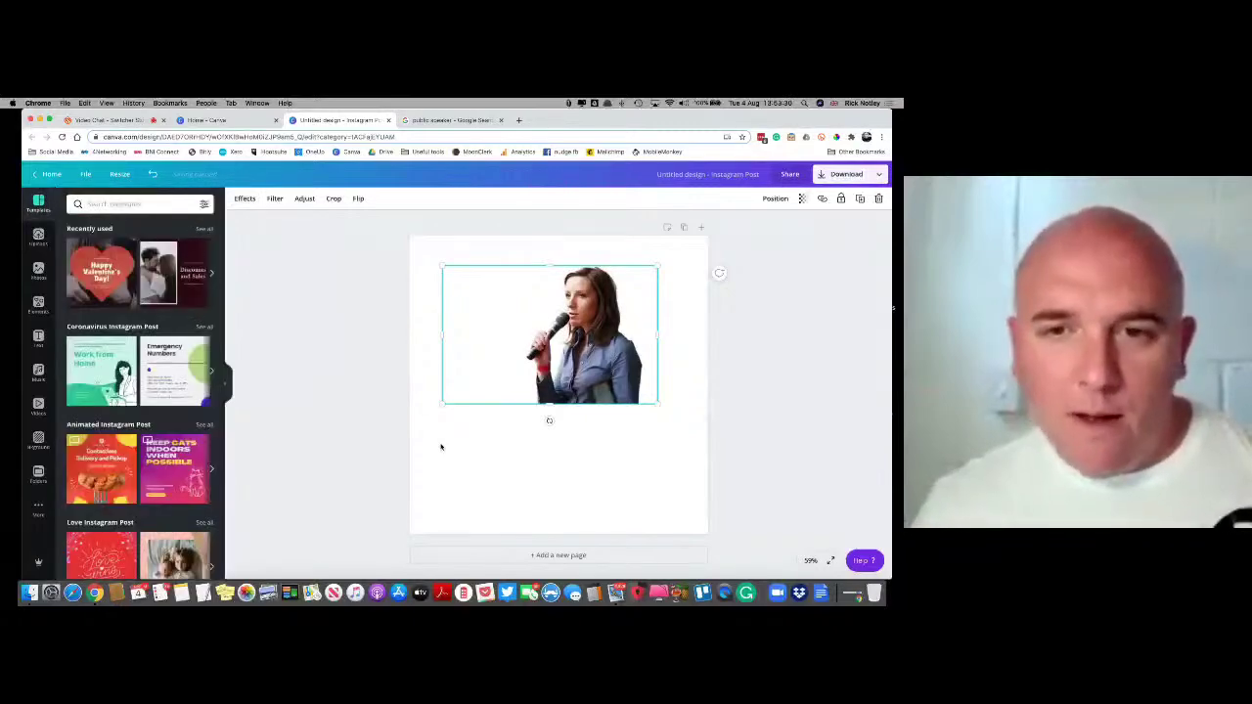
Enlarge the speaker cutout against the page's lower-right corner and add the "Architecture is a visual art" quote text combination at the upper left
drag(596, 376, 664, 507)
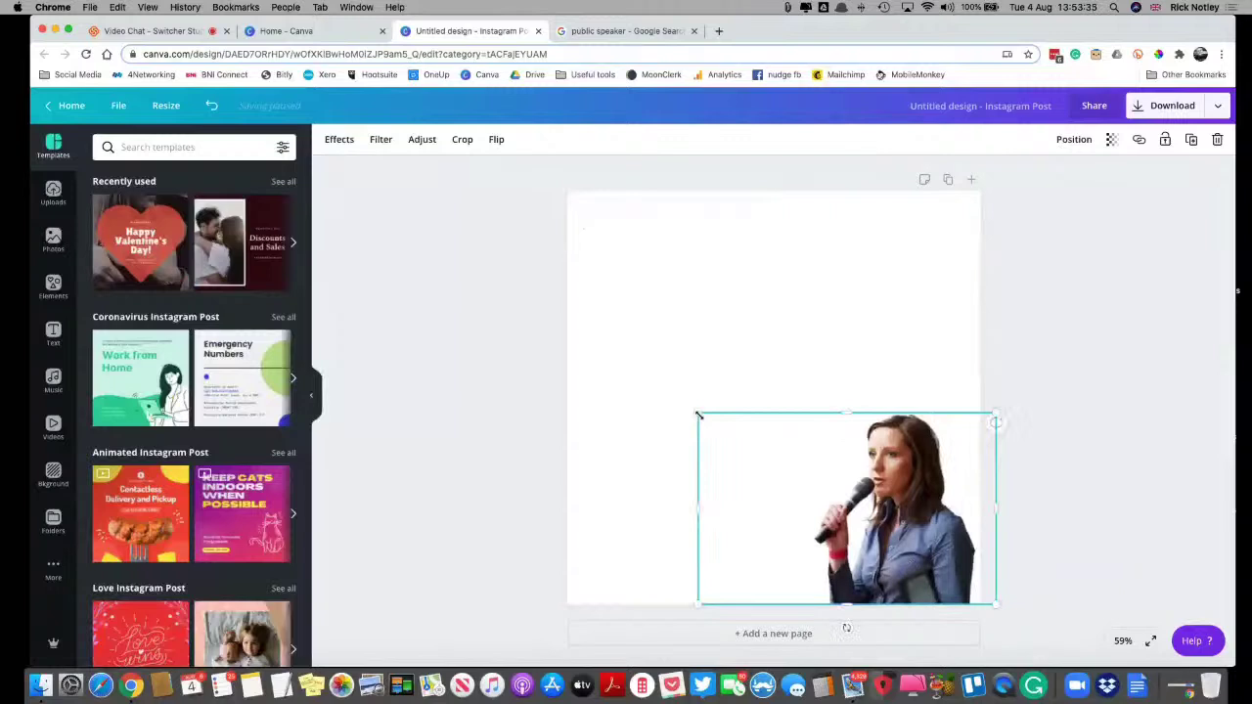
drag(699, 416, 565, 274)
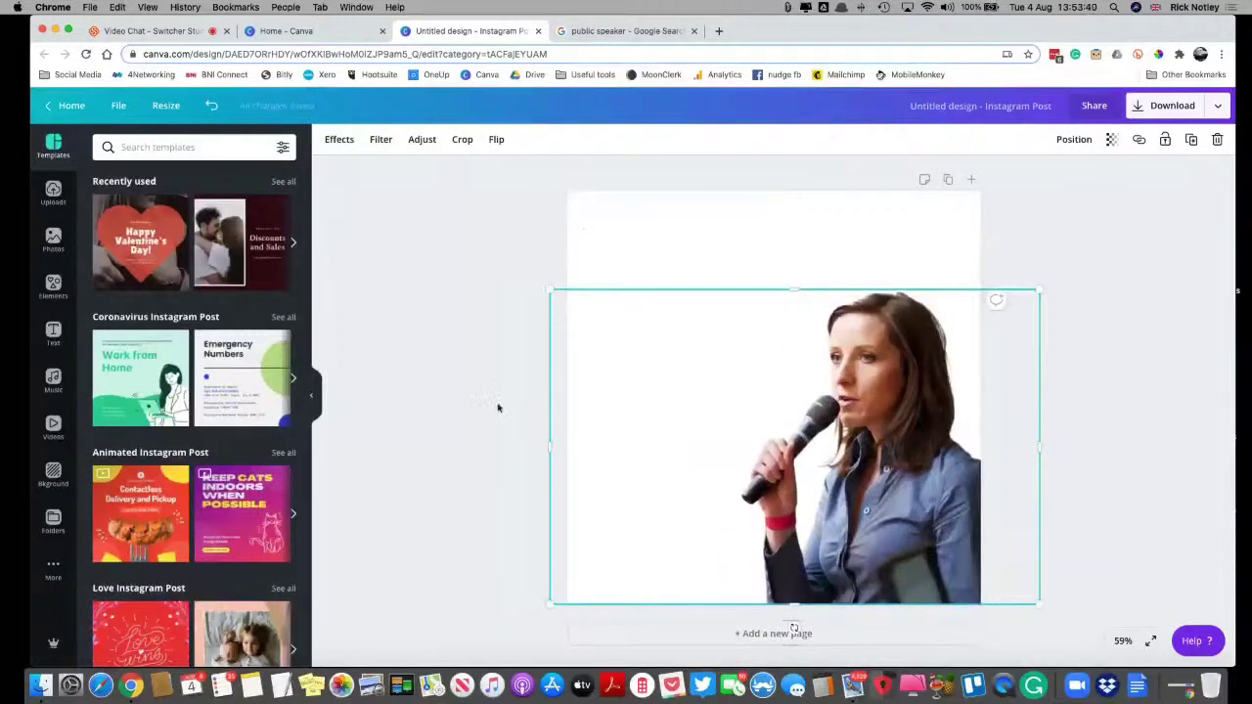
click(531, 498)
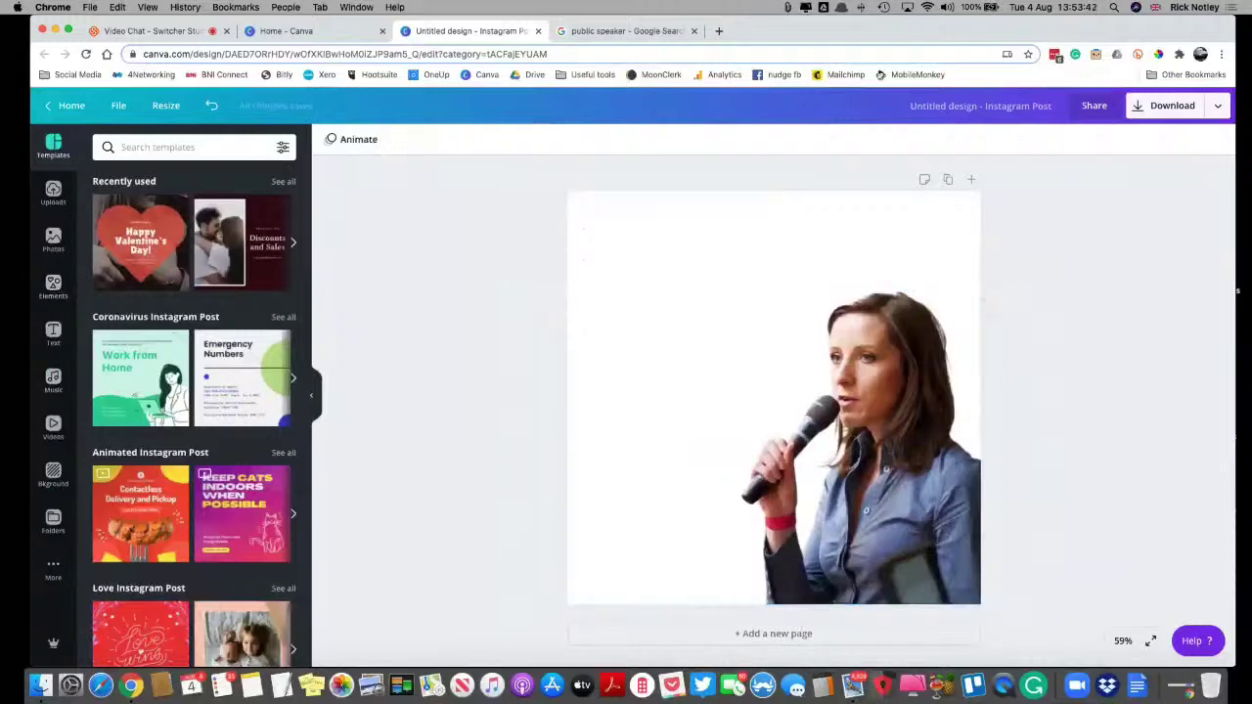
click(53, 334)
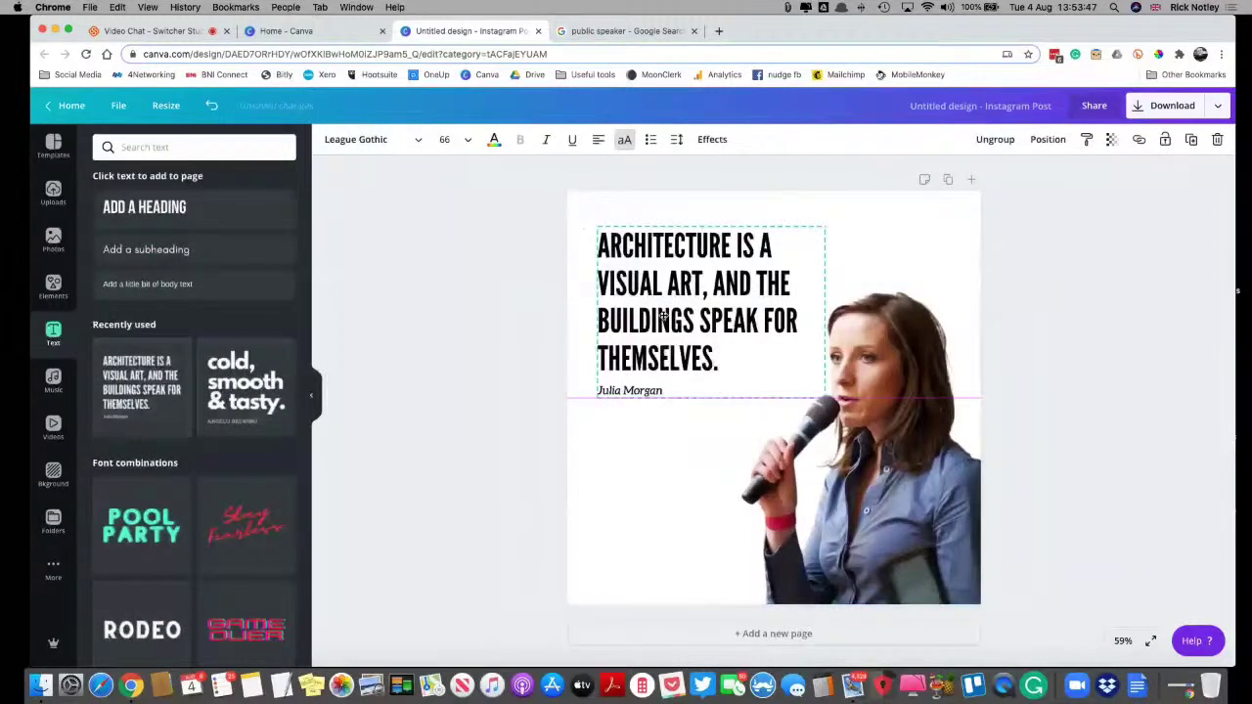
click(489, 470)
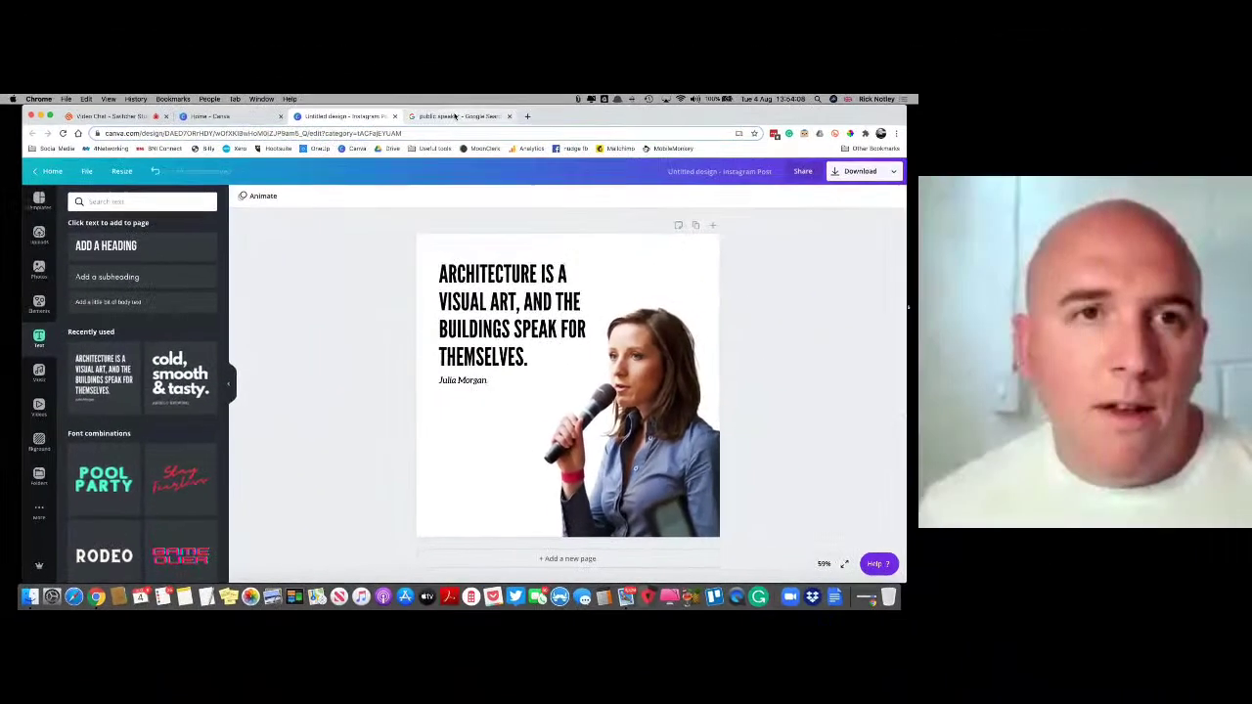
Open the remove.bg website in the Google image search tab, look over its background removal page and close that tab
click(448, 119)
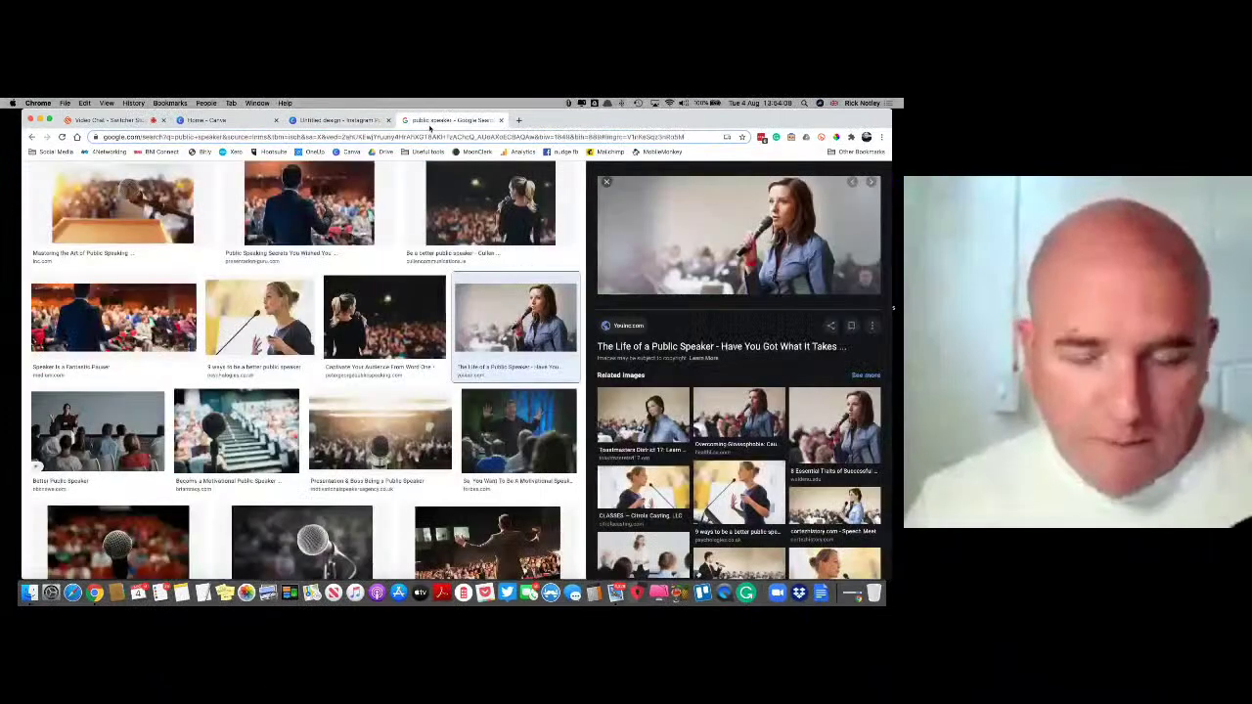
click(277, 138)
text(remove)
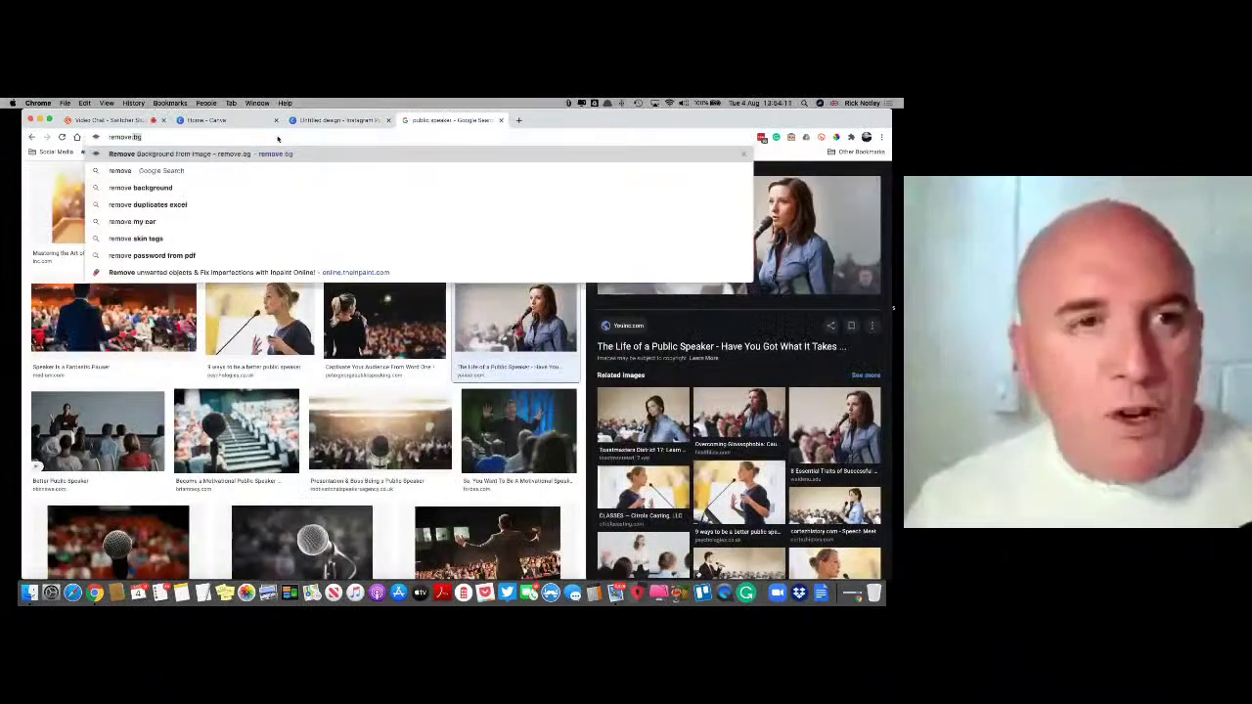
text(.)
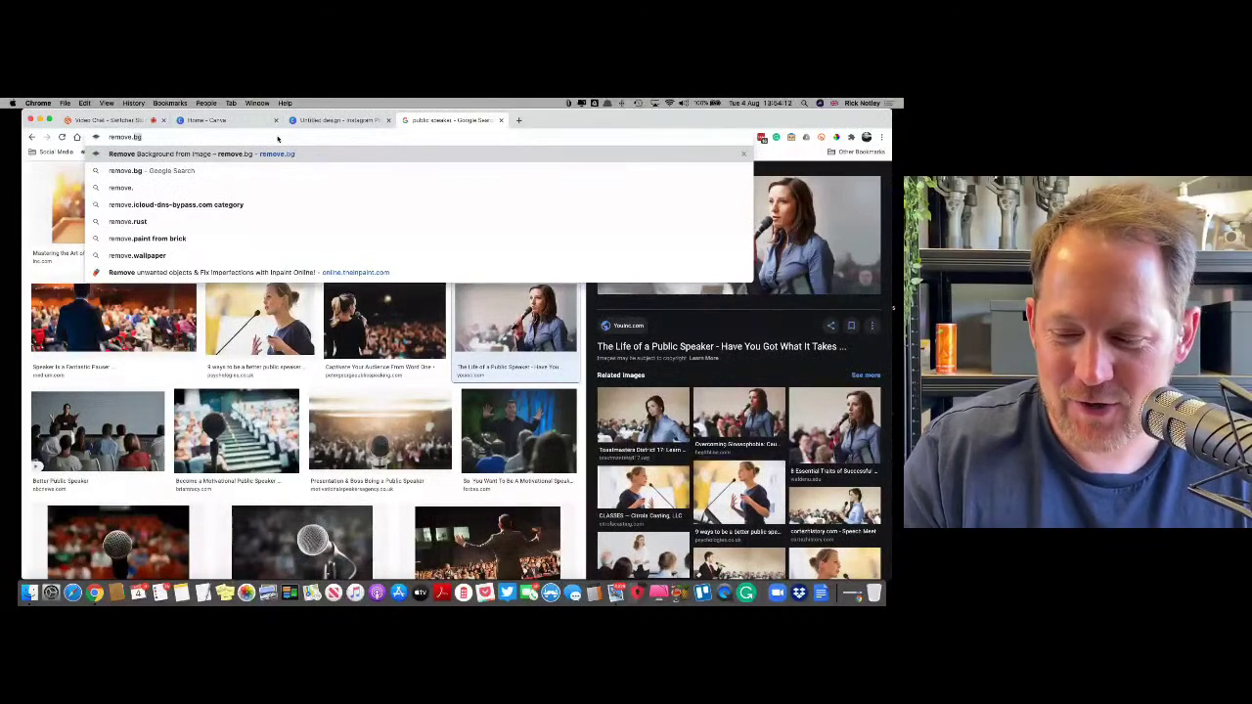
key(Return)
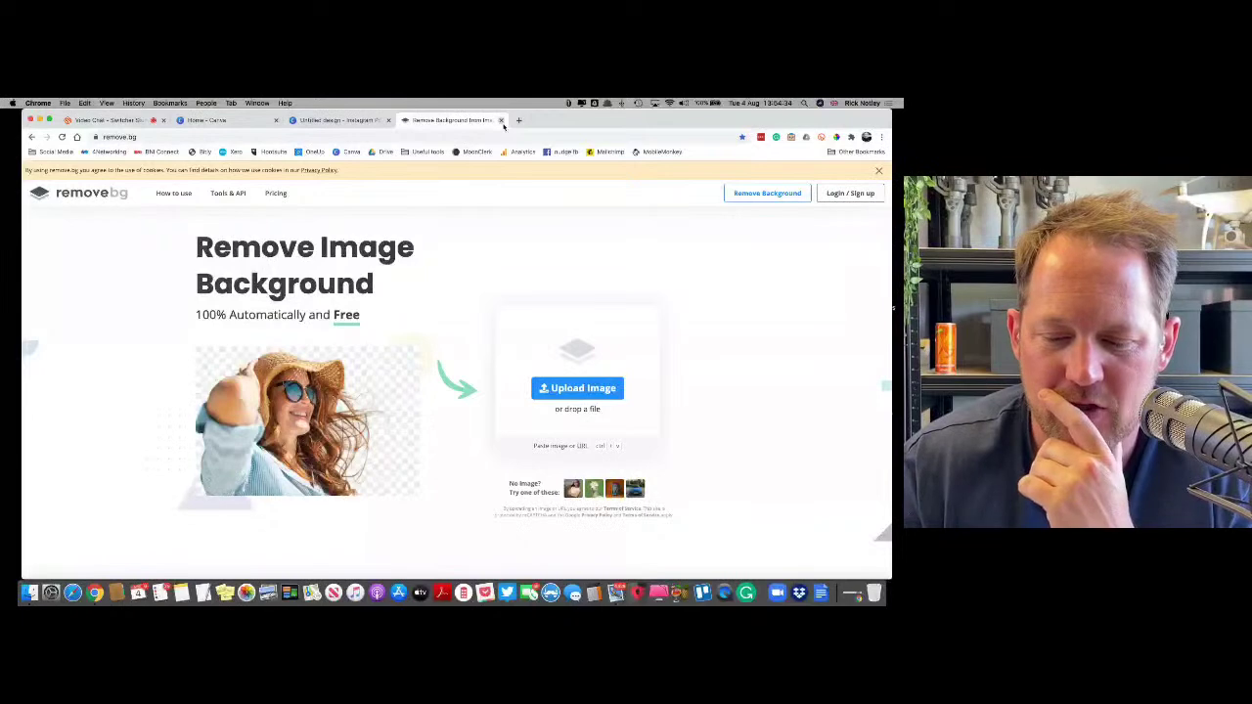
click(501, 121)
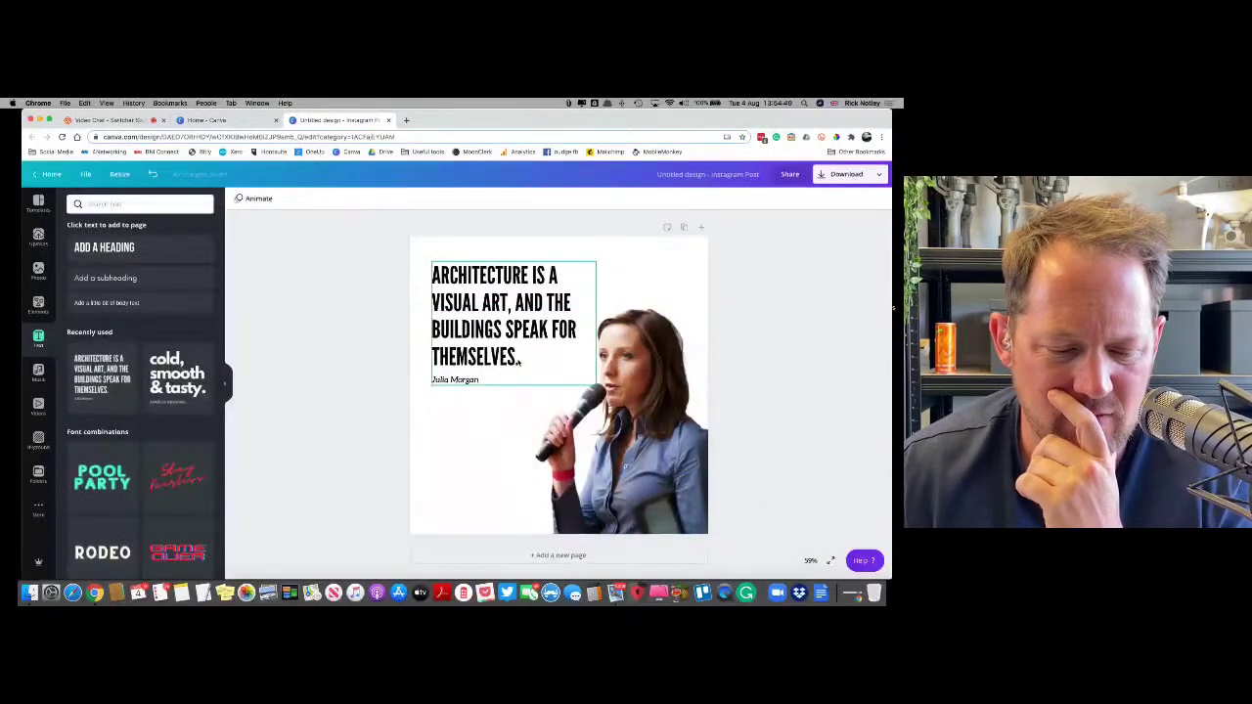
Delete the architecture quote and its author line from the page
click(477, 316)
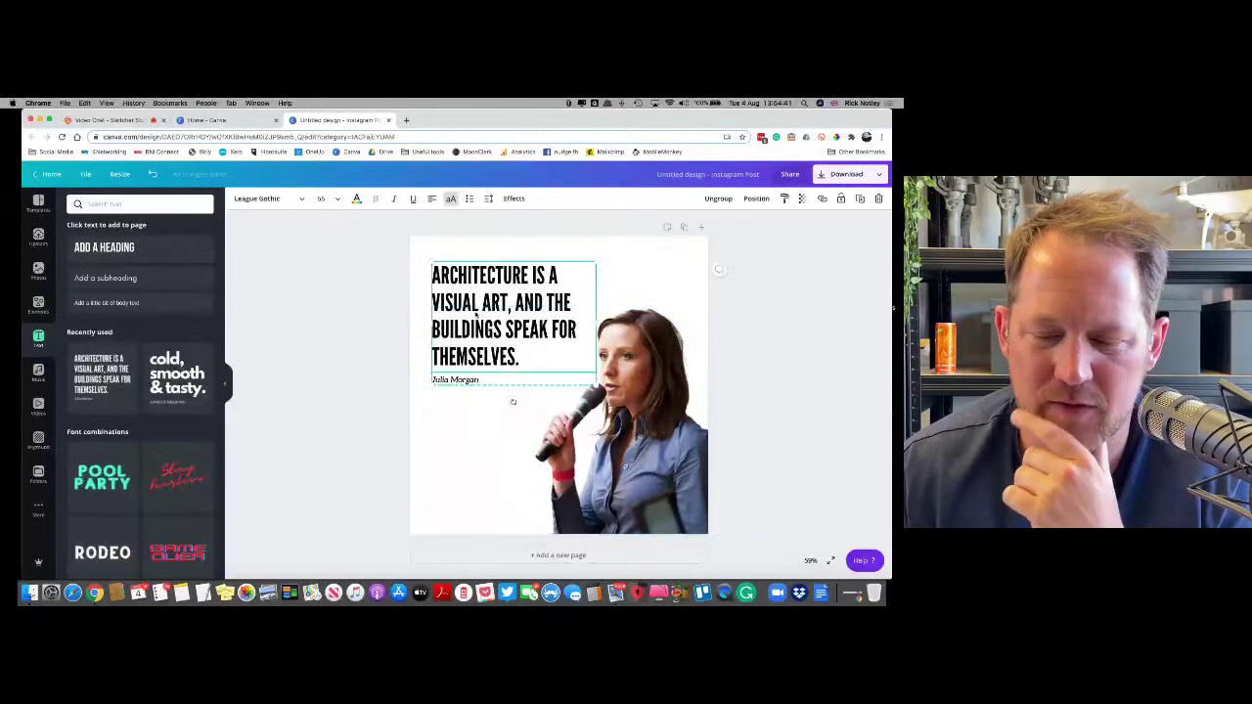
key(Delete)
click(339, 406)
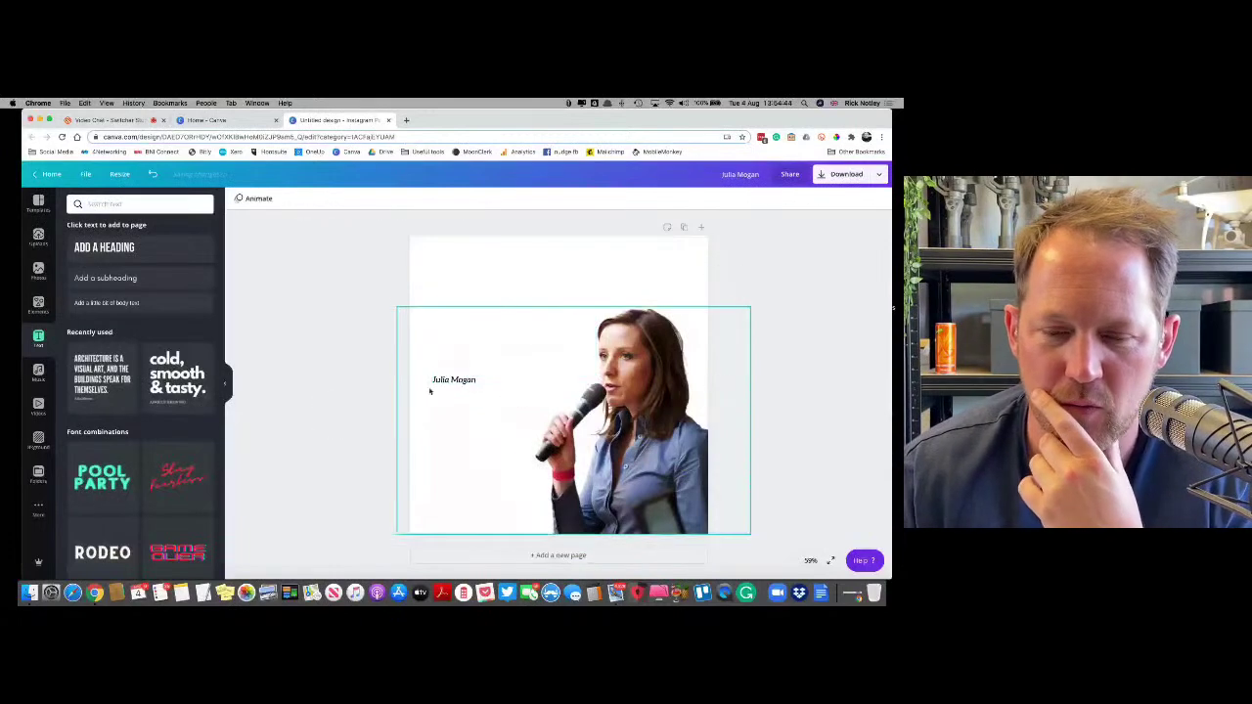
Shrink the speaker cutout and move it to the middle of the page
click(528, 360)
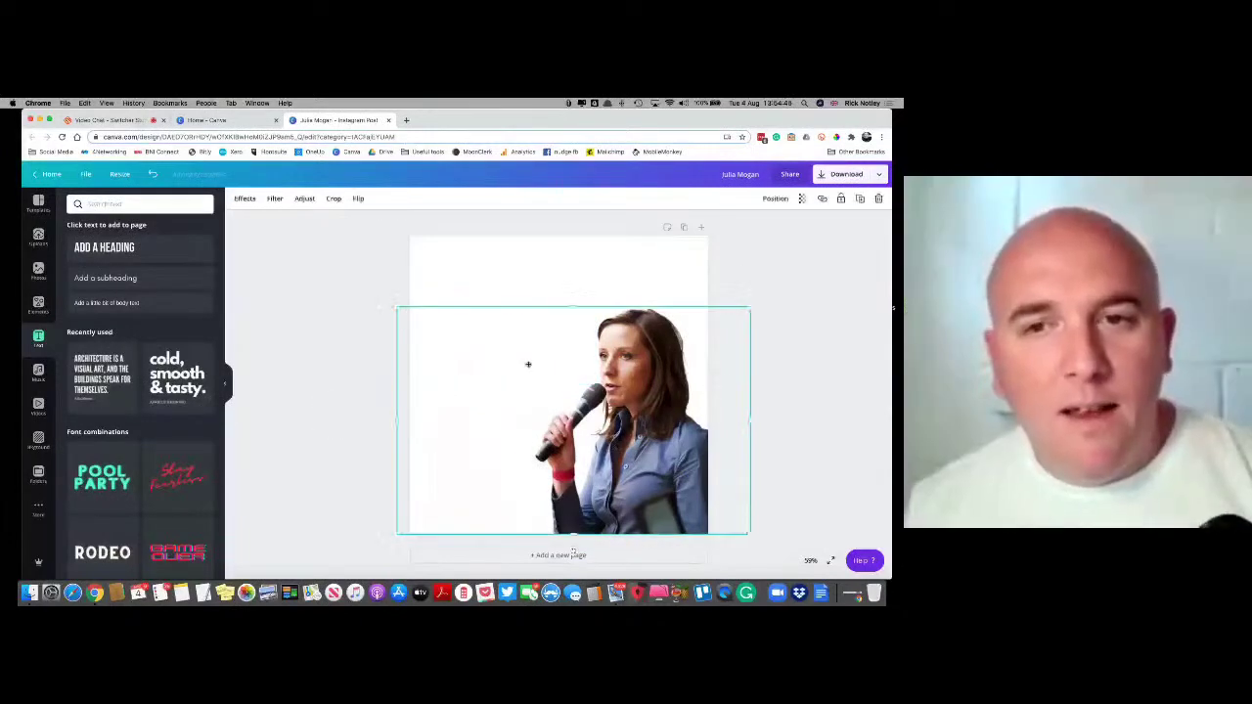
drag(529, 360, 444, 280)
drag(664, 228, 544, 305)
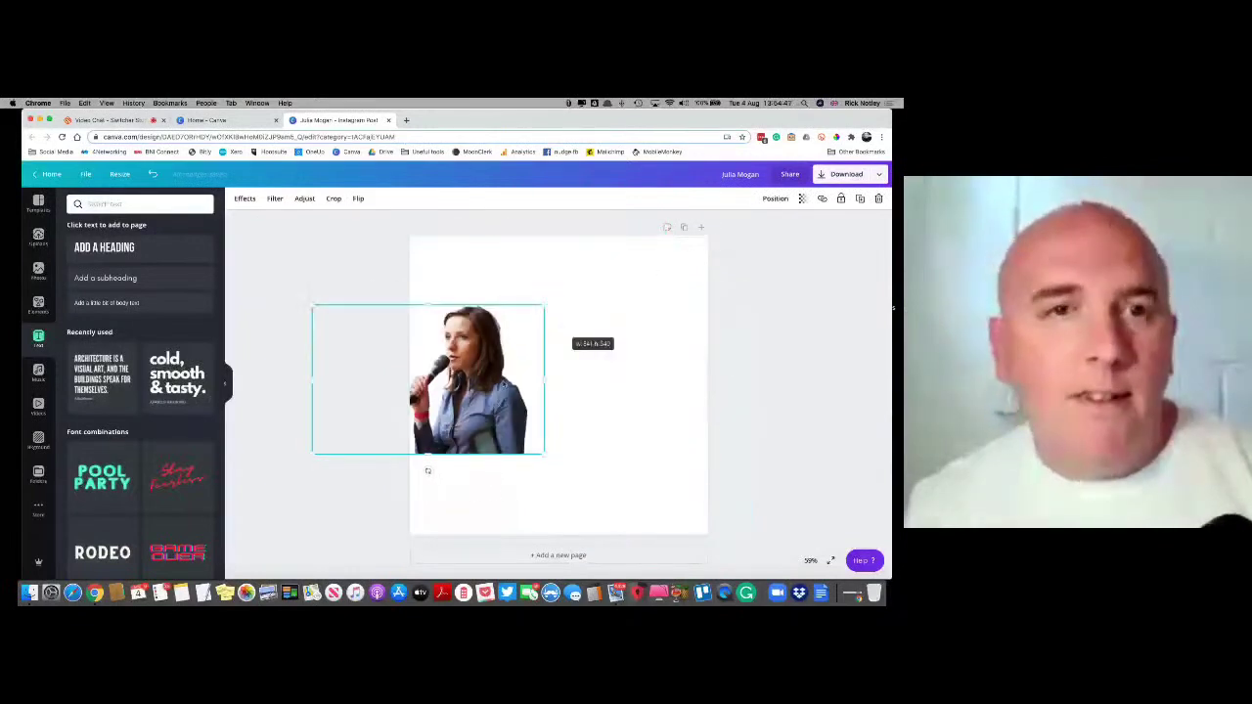
drag(504, 384, 610, 373)
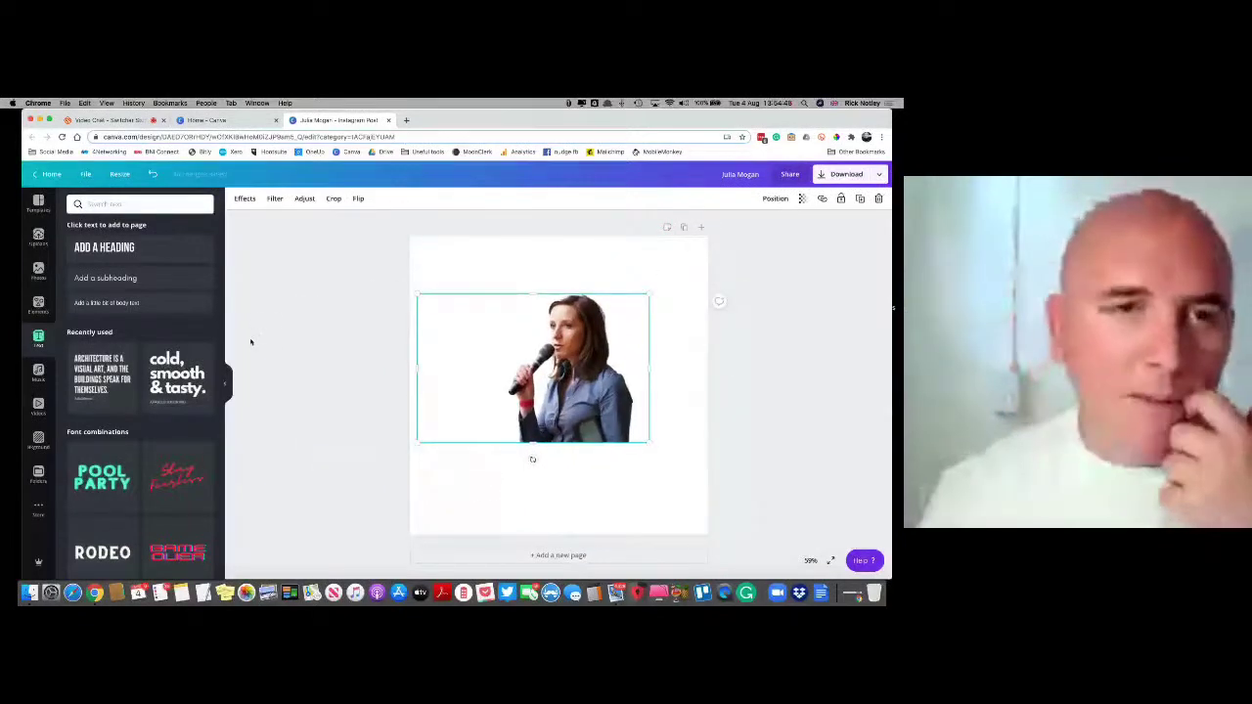
click(377, 364)
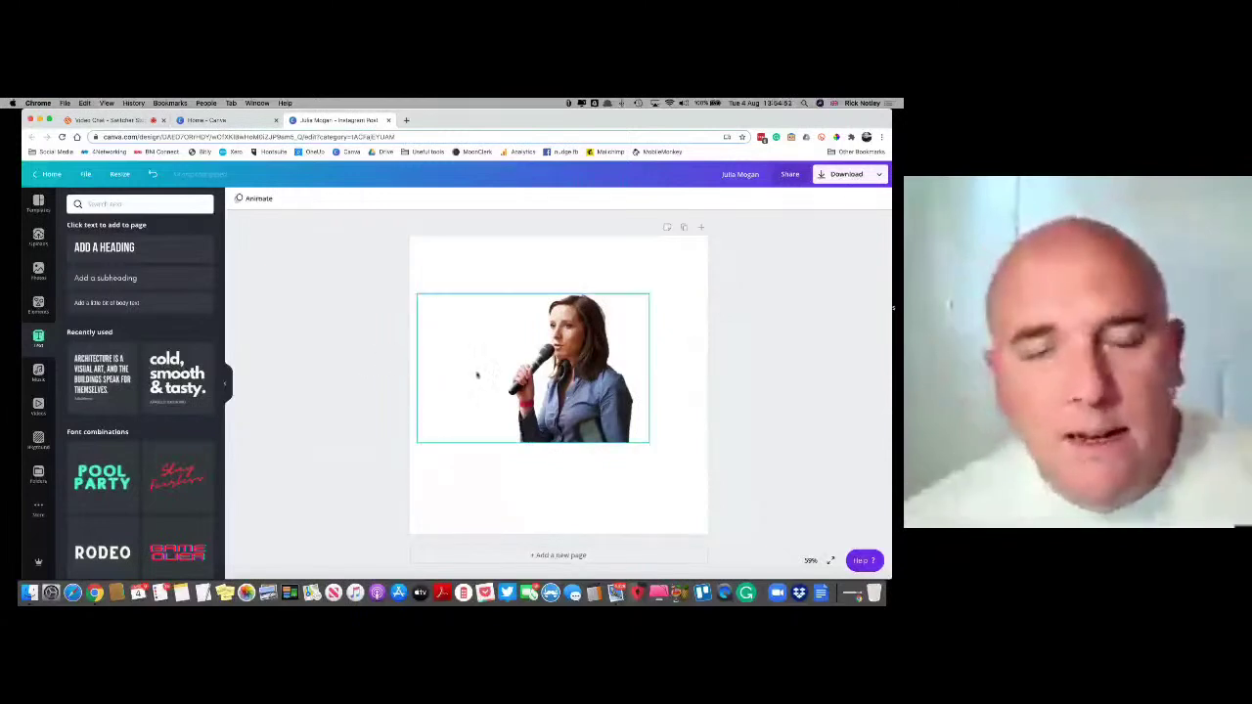
Look through the image effects available for the speaker cutout, including the Glitch effect's description
click(421, 354)
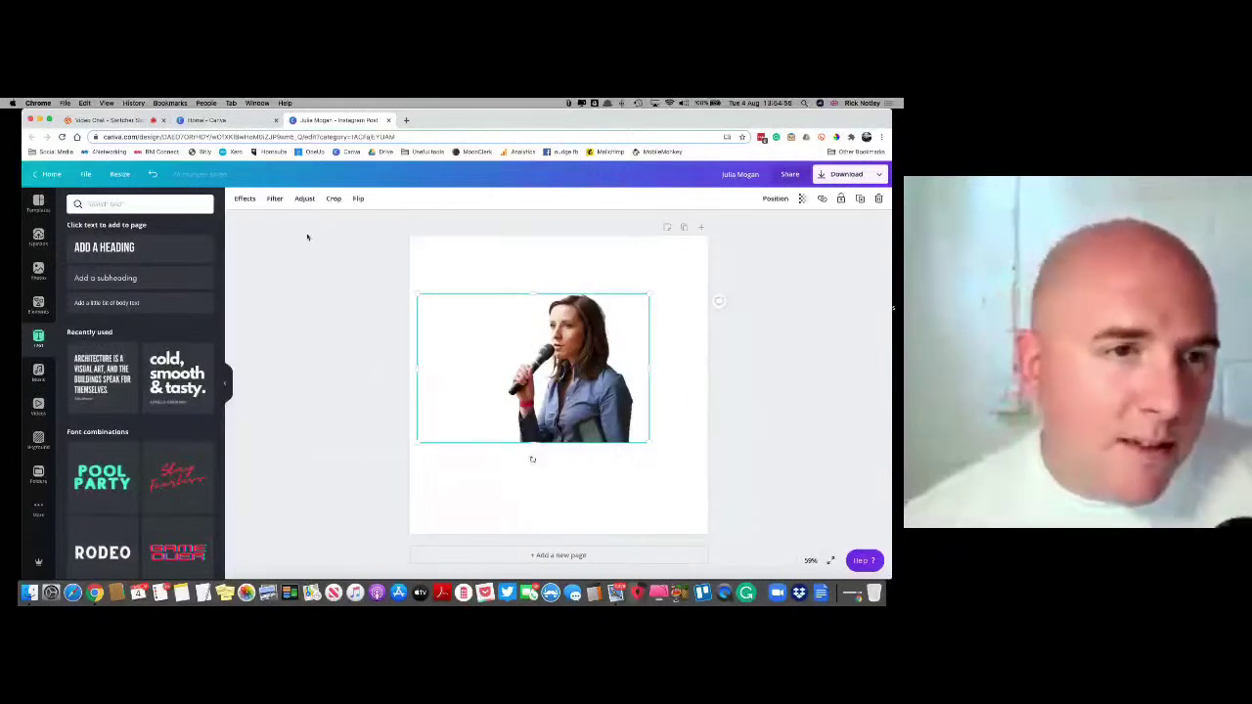
click(245, 199)
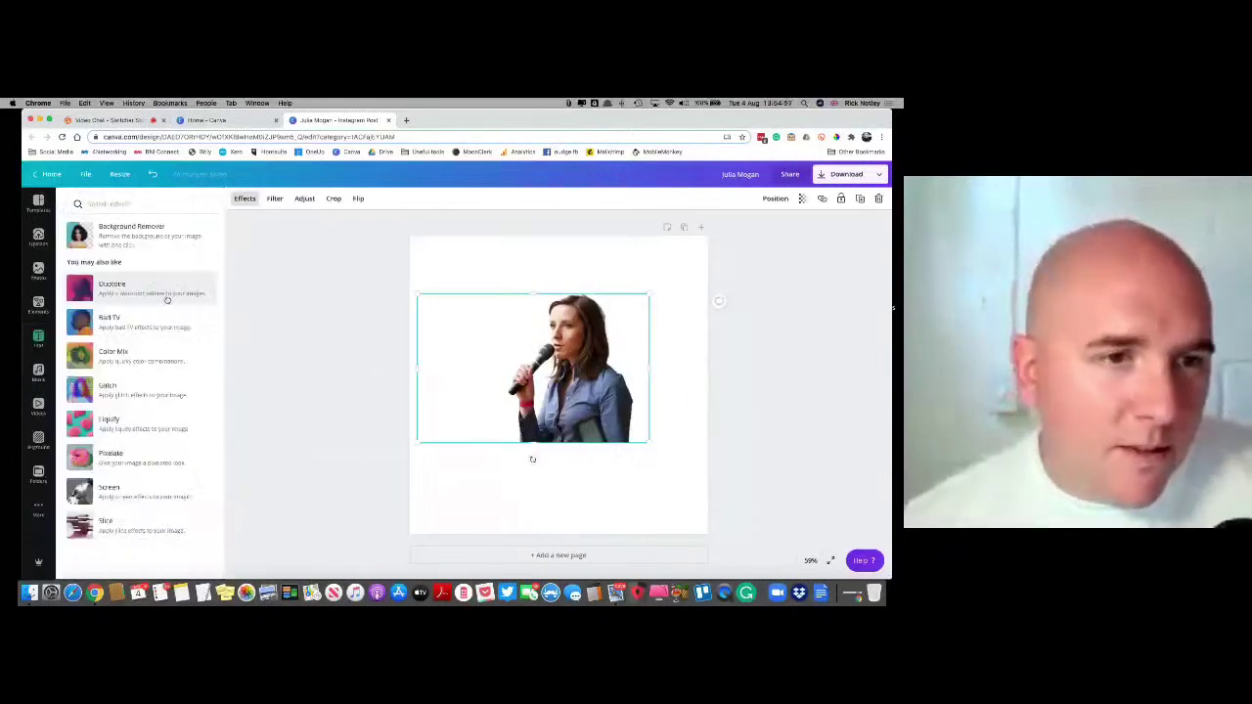
click(113, 396)
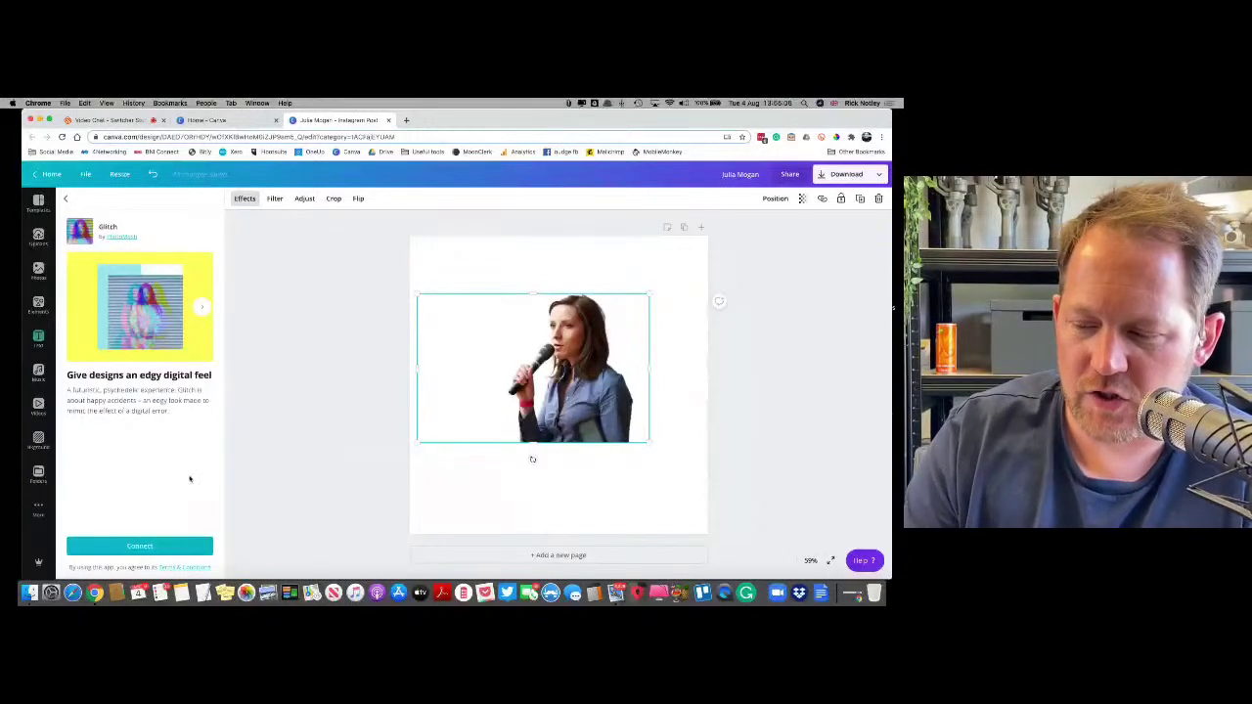
click(66, 201)
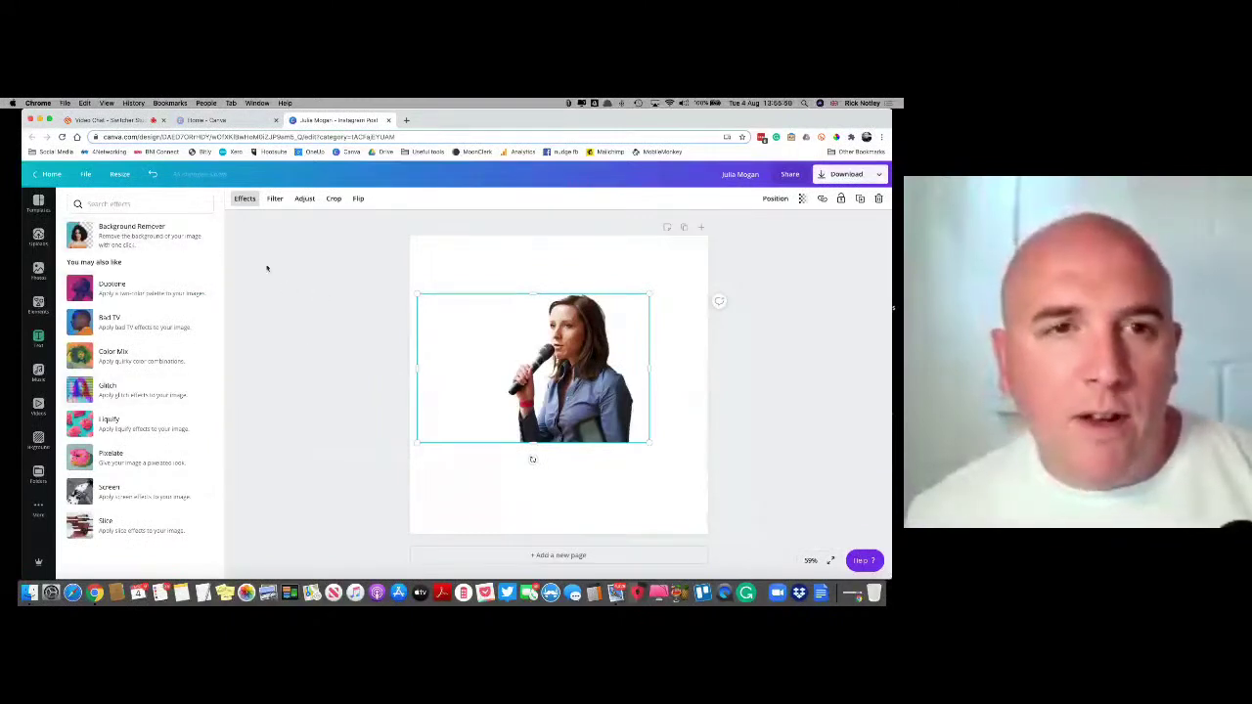
click(251, 207)
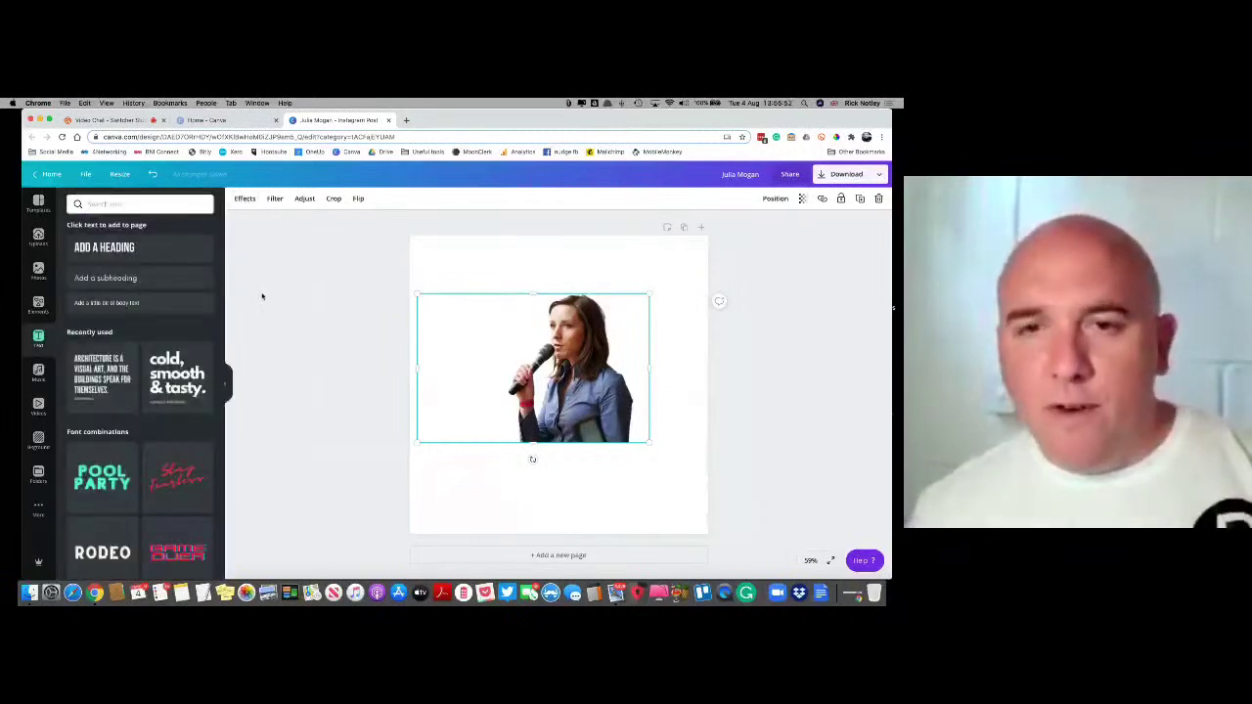
Delete the speaker cutout so the Instagram Post page is empty
click(476, 503)
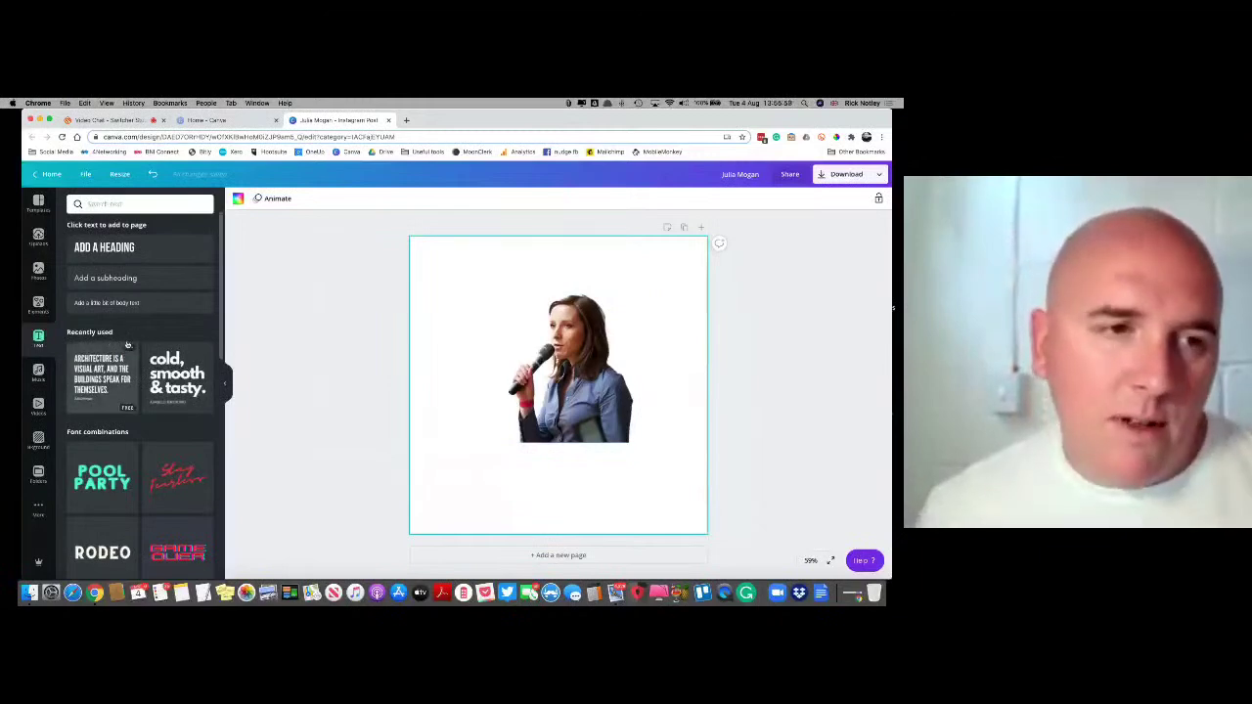
click(568, 382)
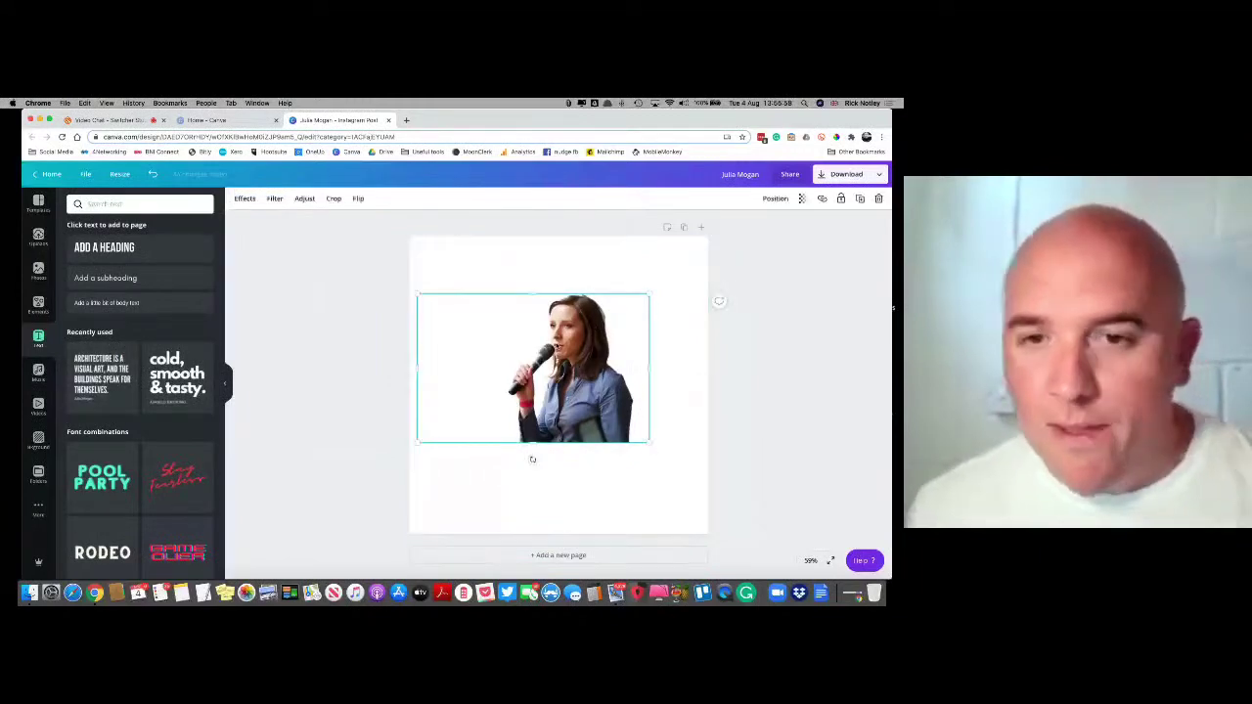
key(BackSpace)
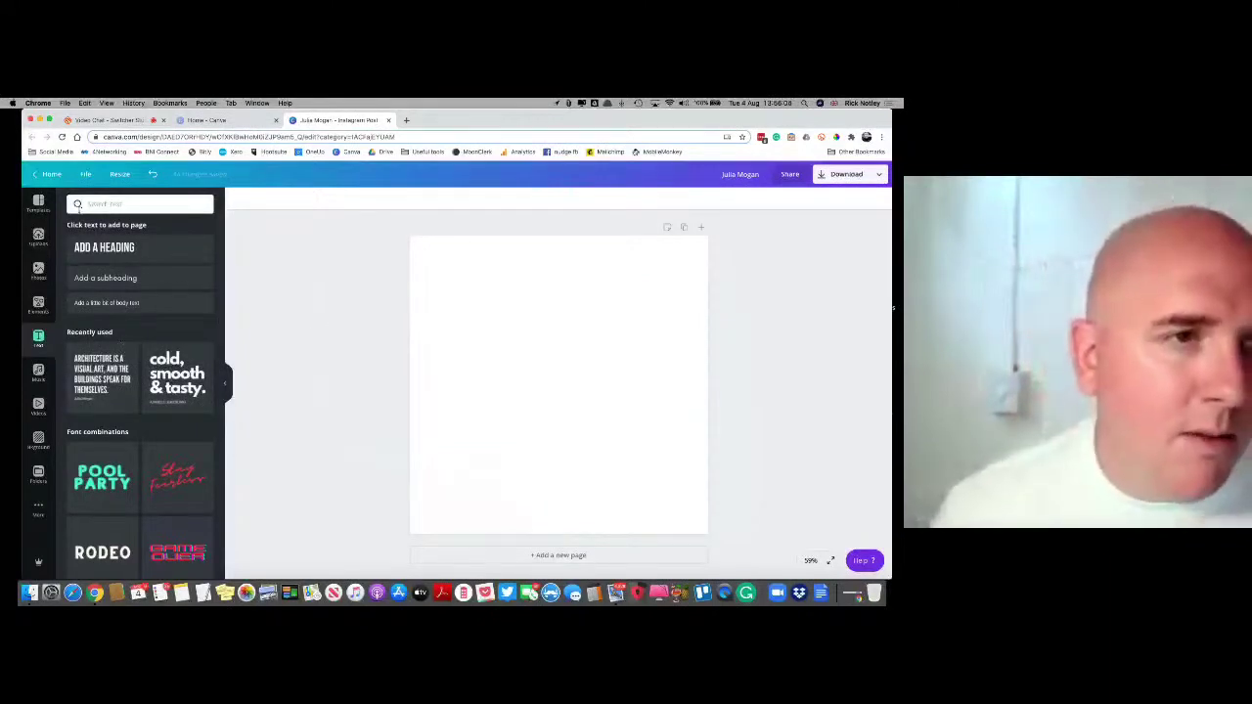
From Canva's home page, create a new design with custom dimensions of 1200 × 800 px
click(237, 122)
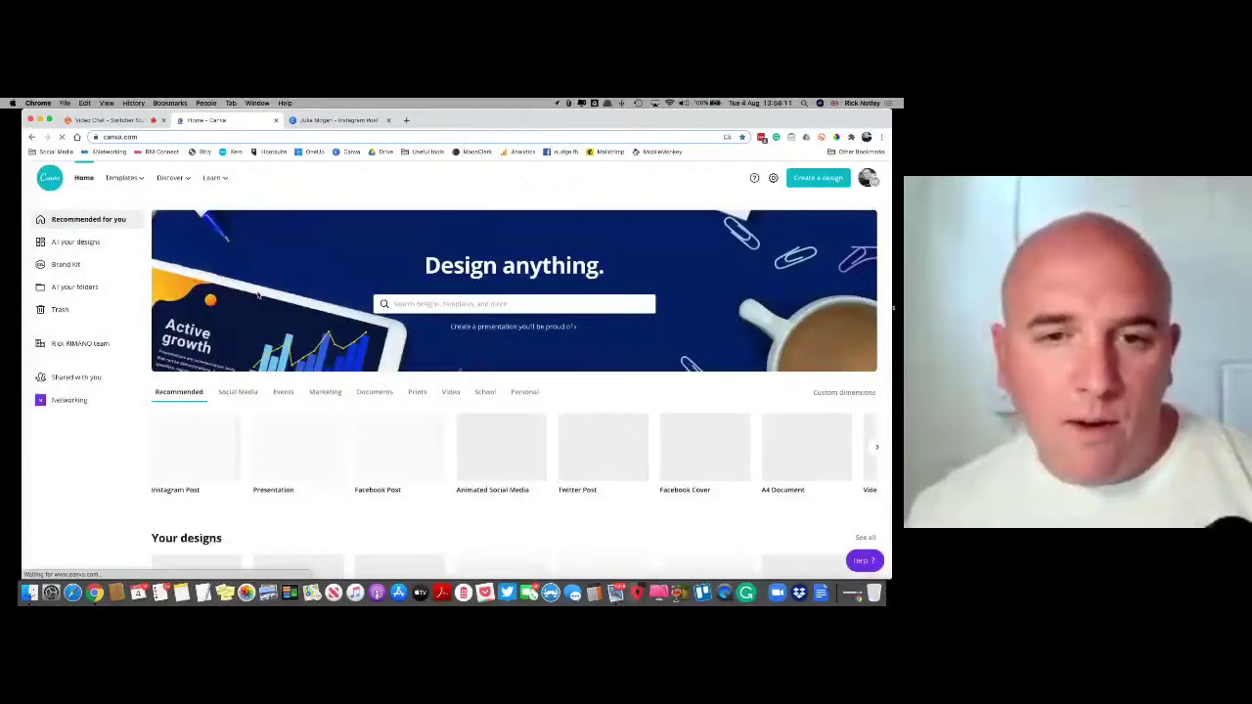
click(416, 305)
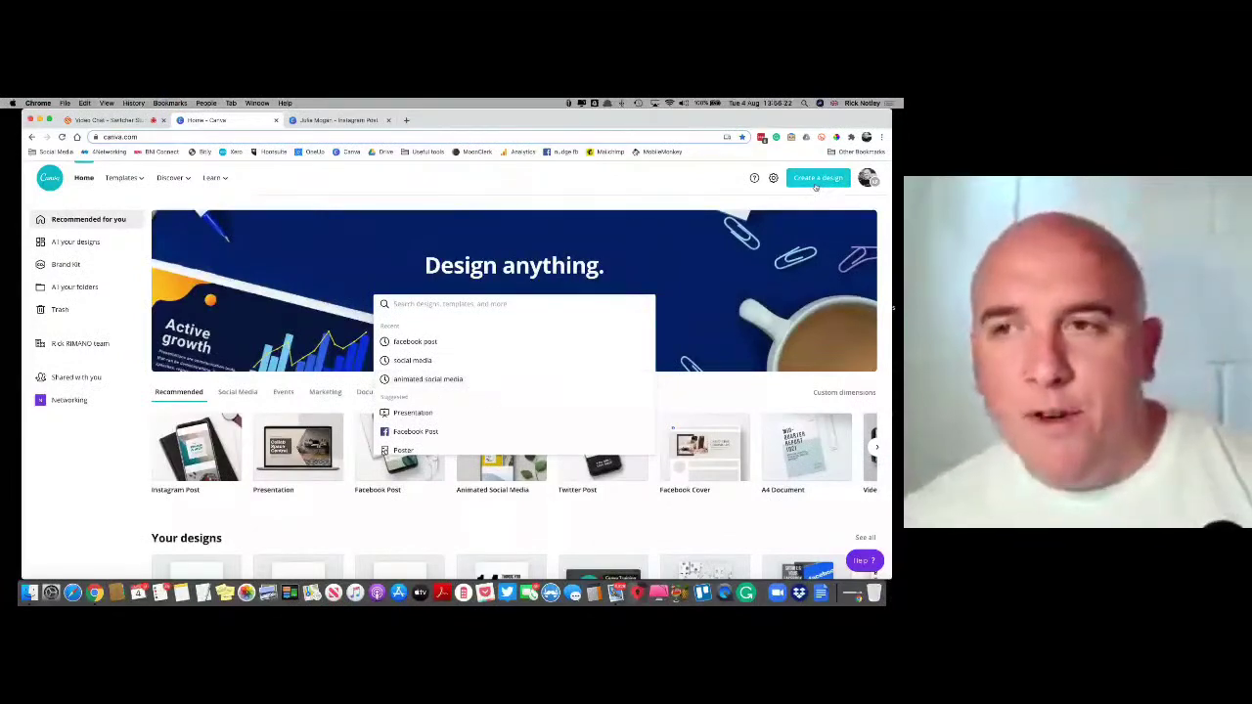
click(816, 187)
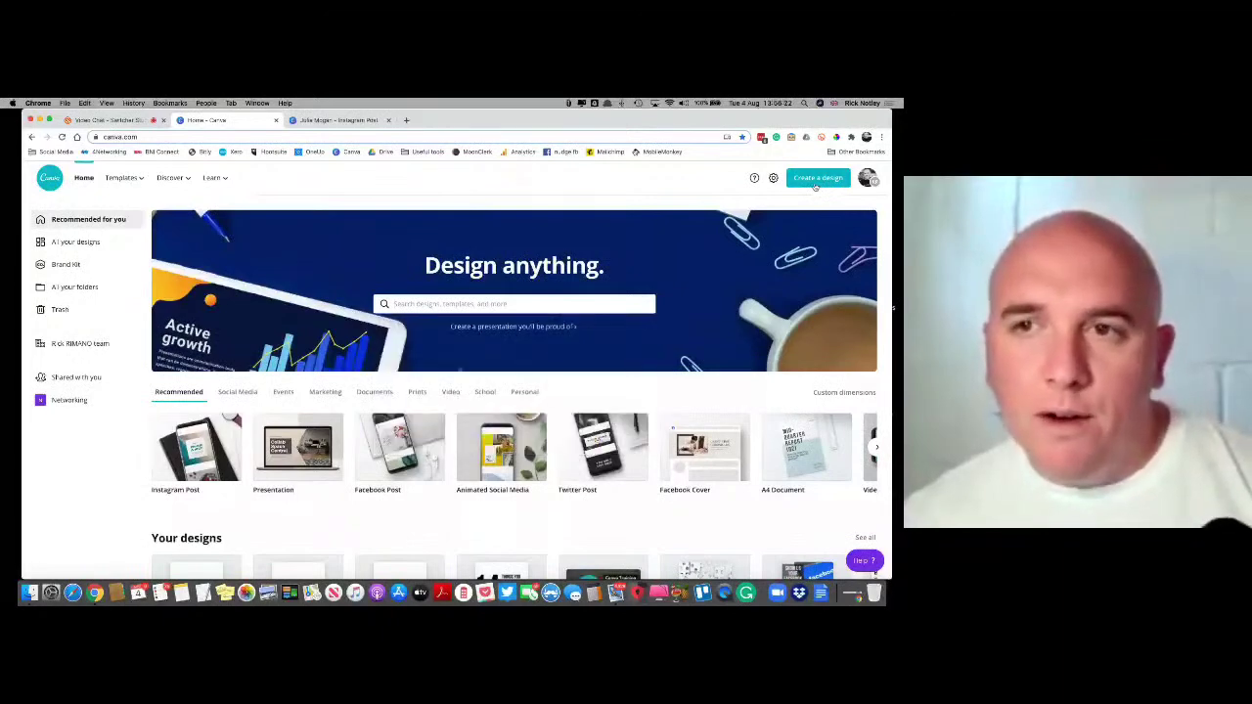
click(816, 185)
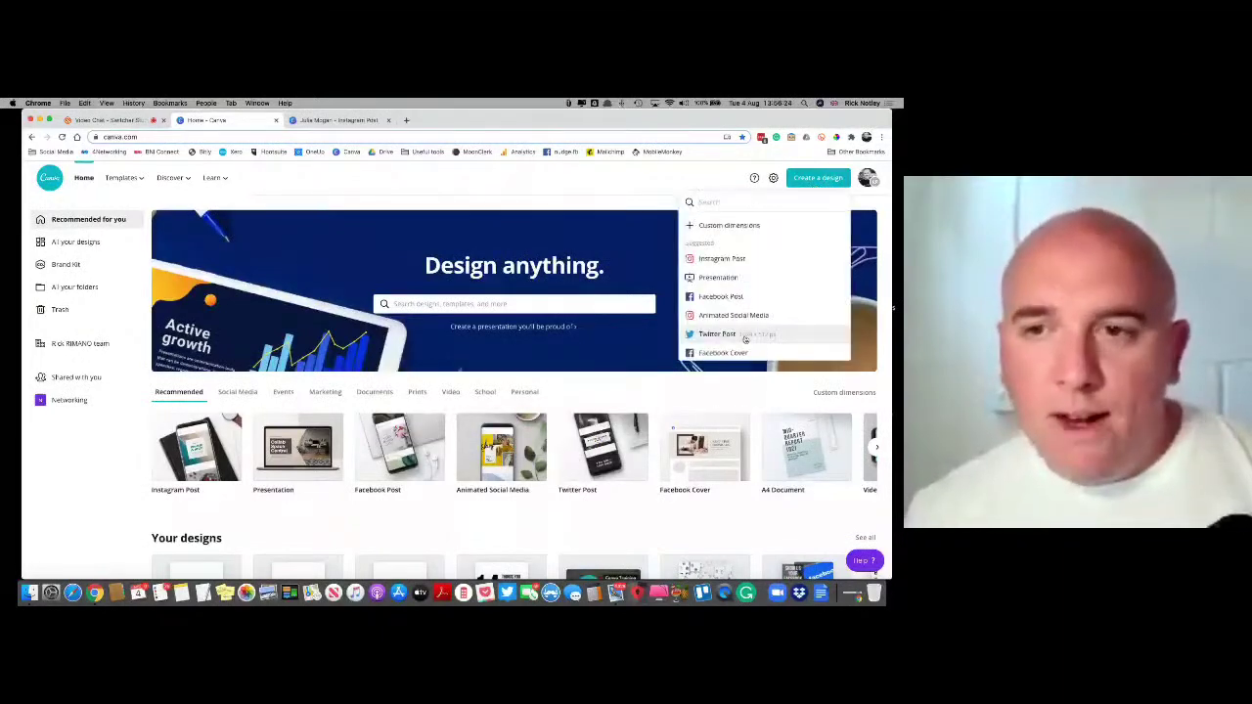
click(726, 228)
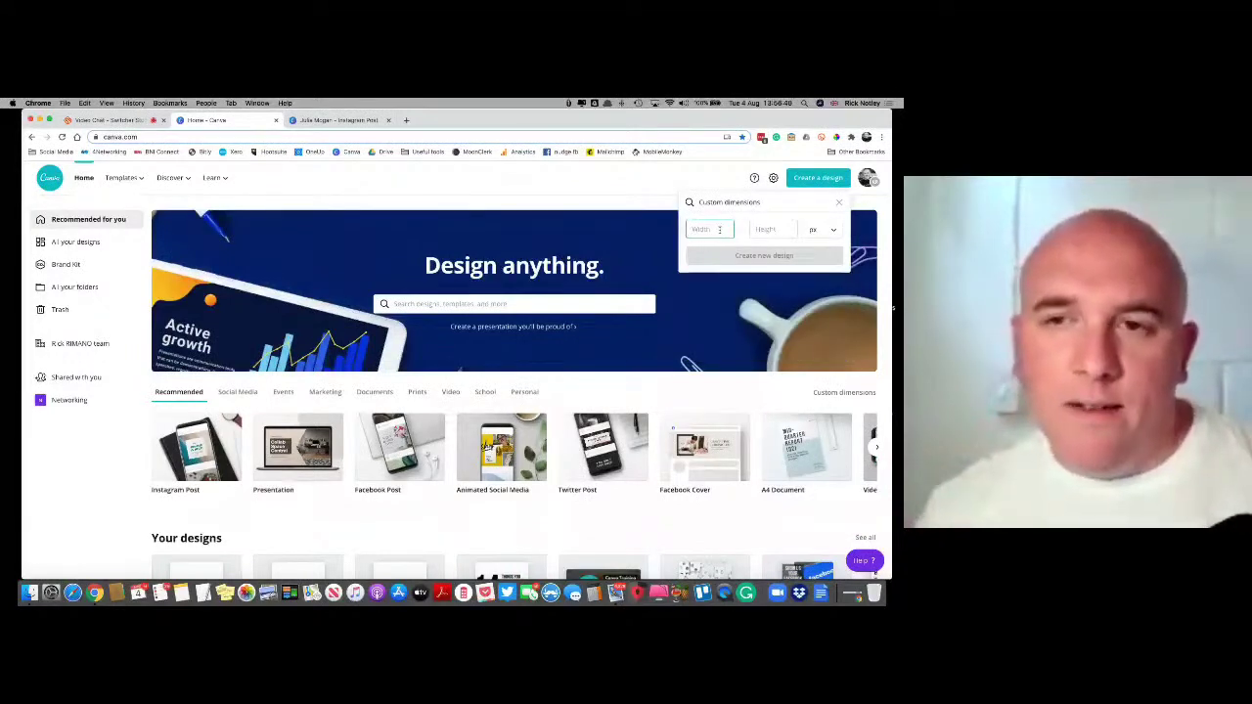
text(1200)
key(Tab)
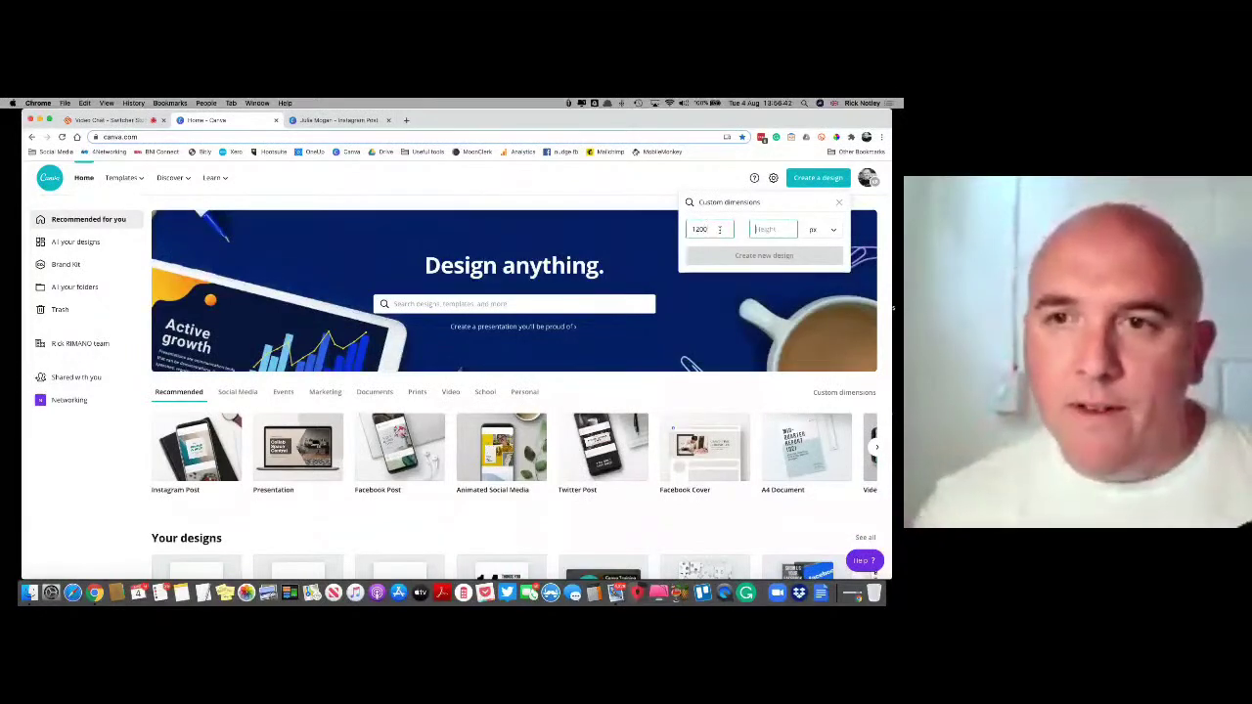
text(800)
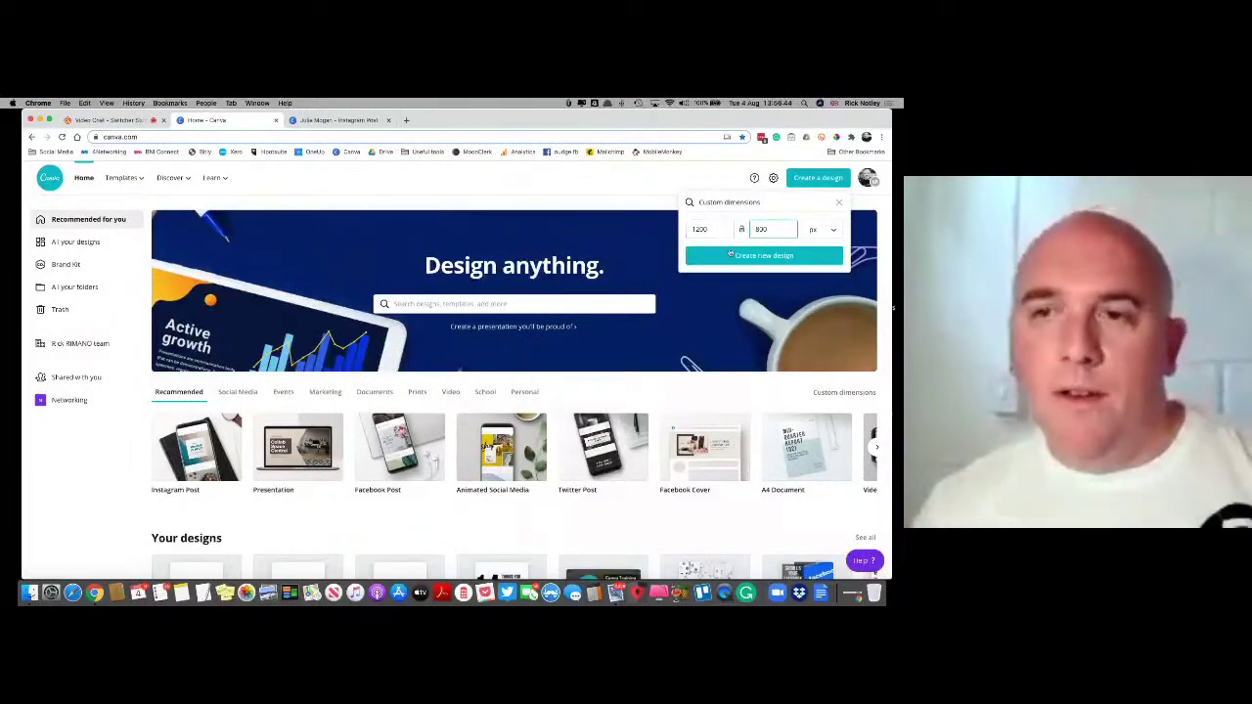
click(730, 254)
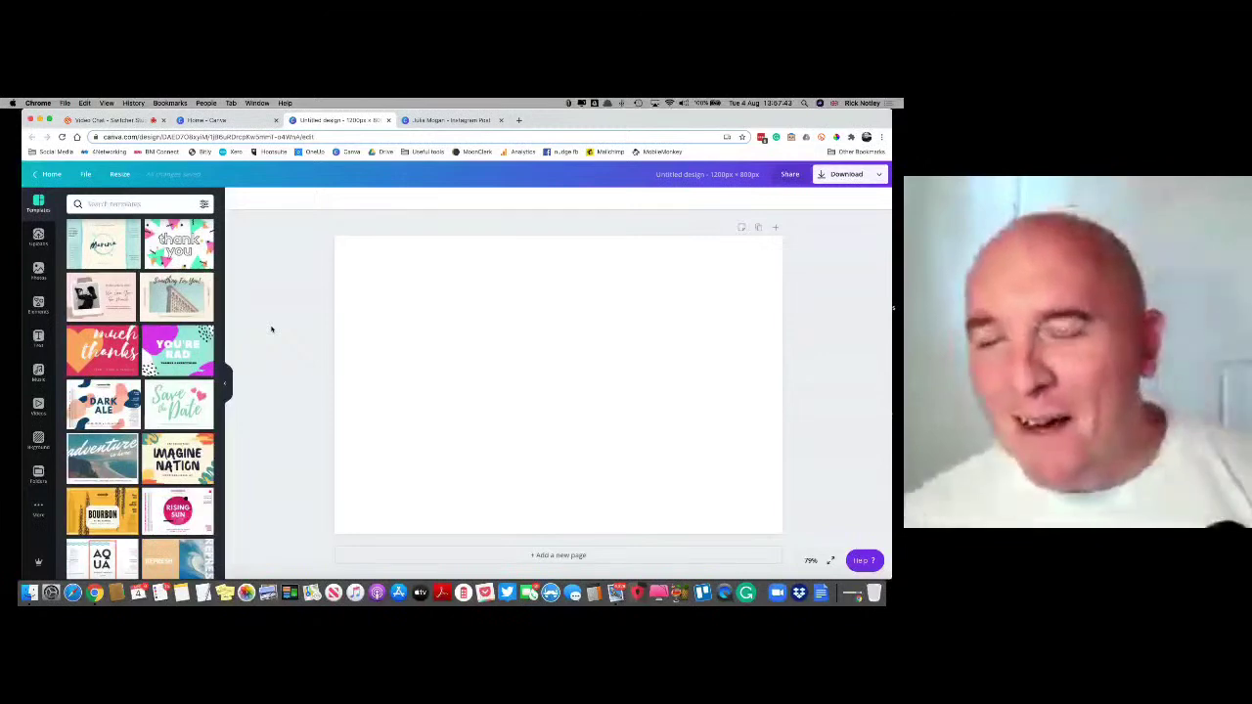
Browse the suggested templates for the blank design and search the templates for "event"
click(438, 388)
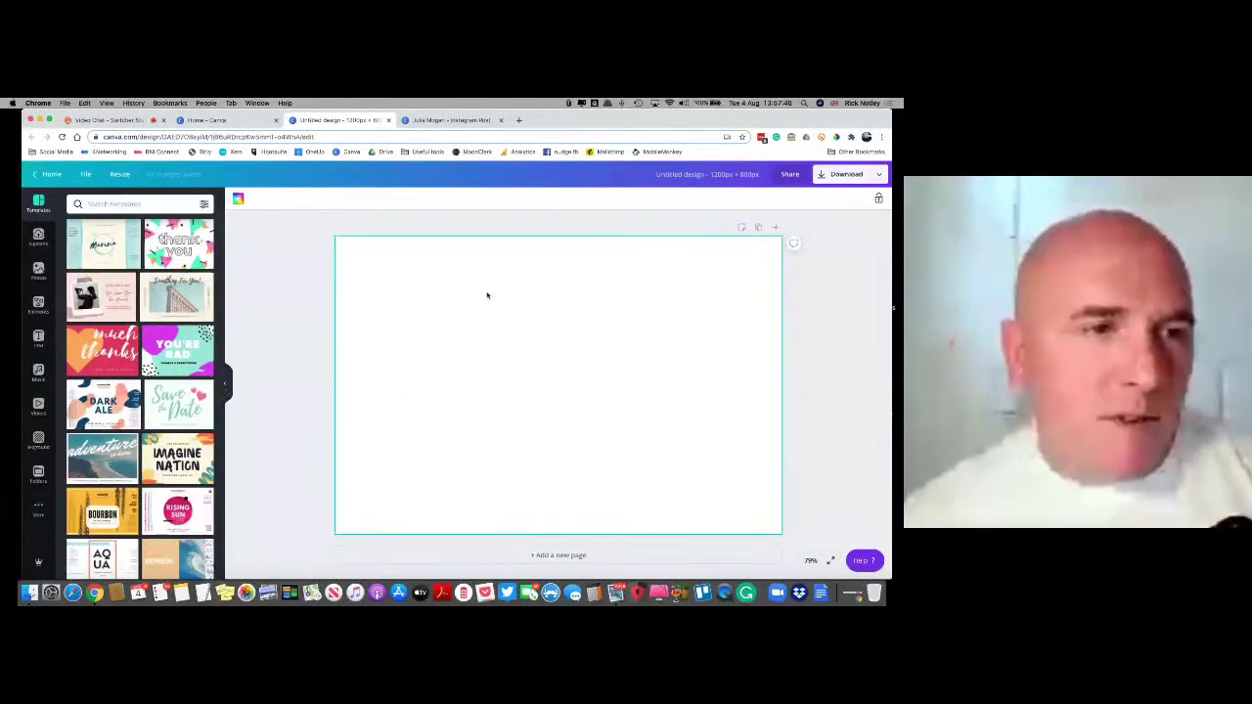
scroll(140, 391, down, 3)
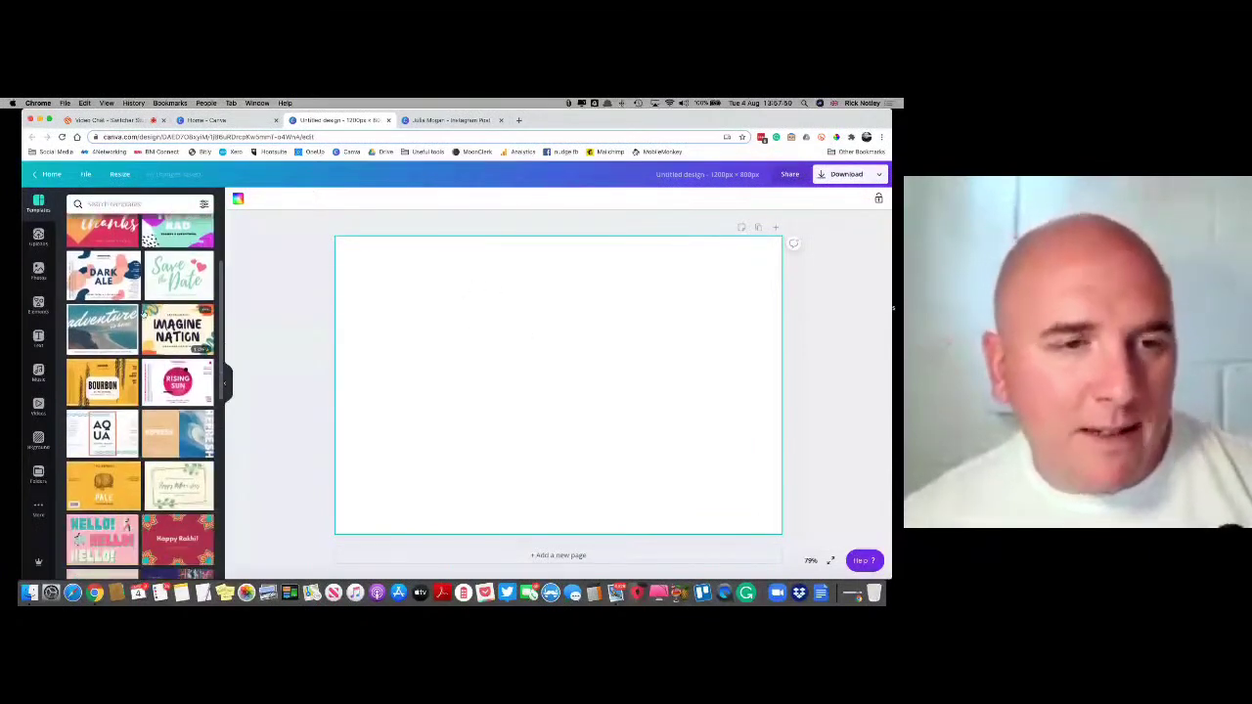
scroll(120, 354, down, 4)
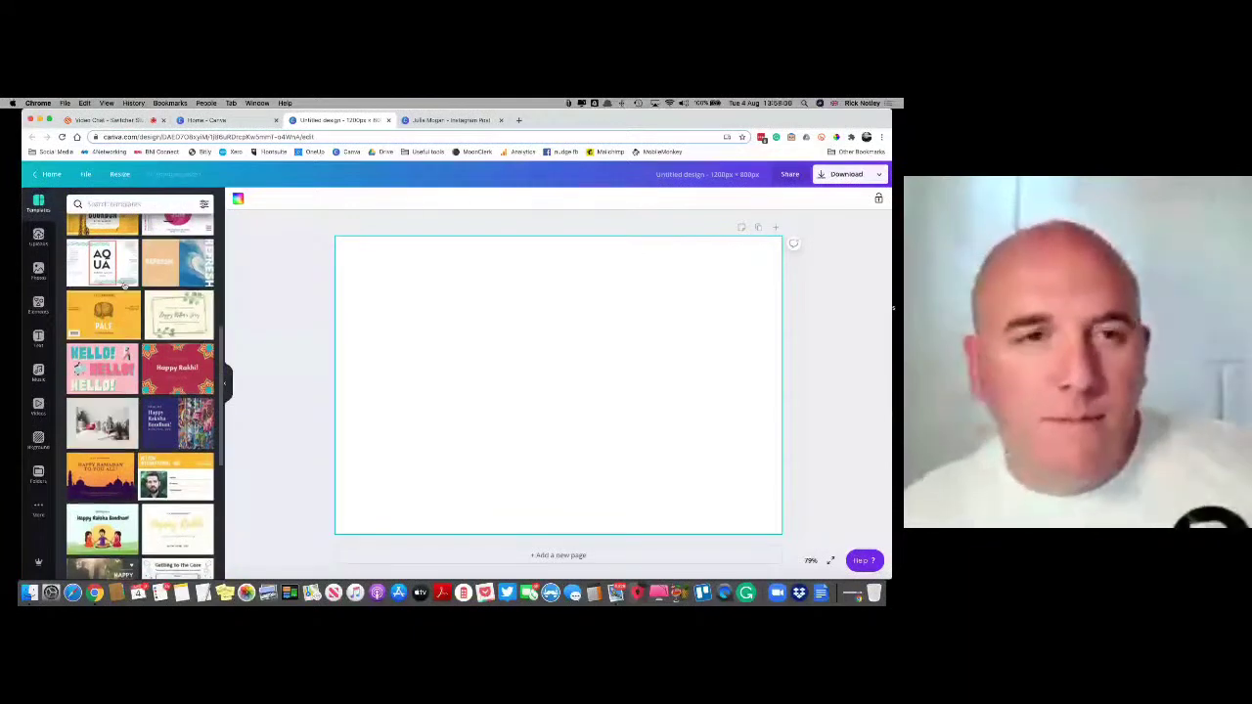
scroll(125, 284, up, 2)
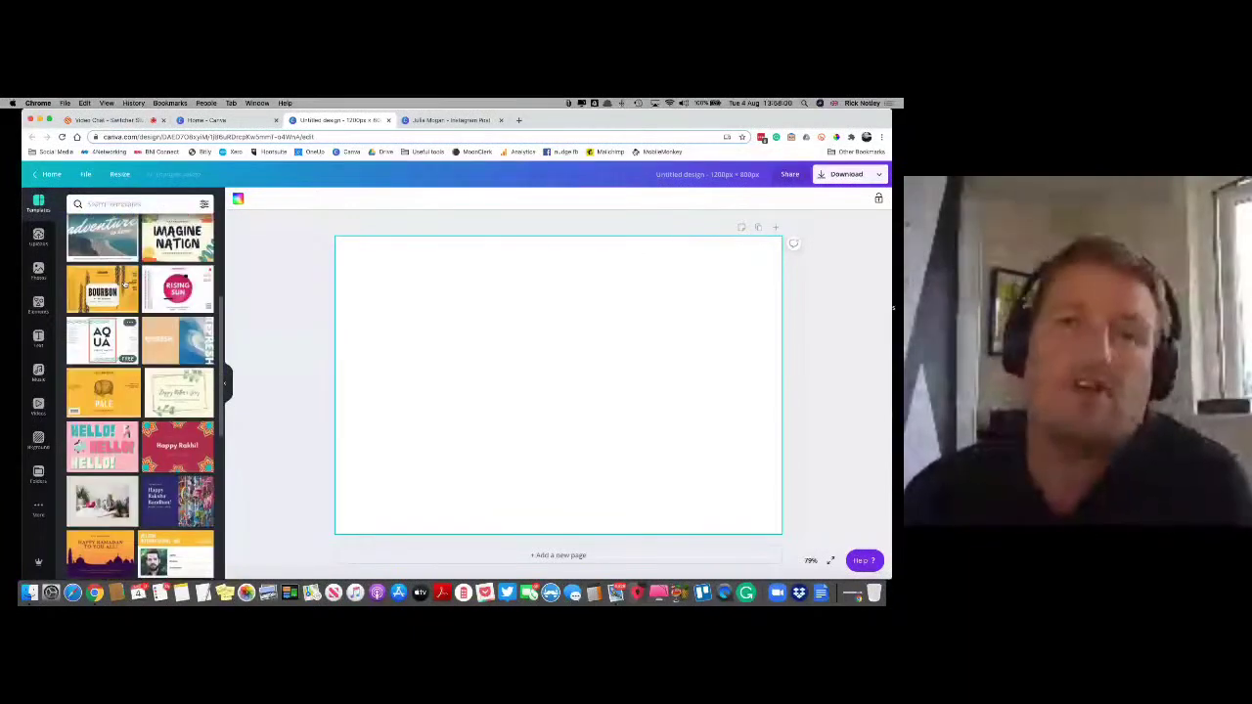
scroll(125, 284, up, 5)
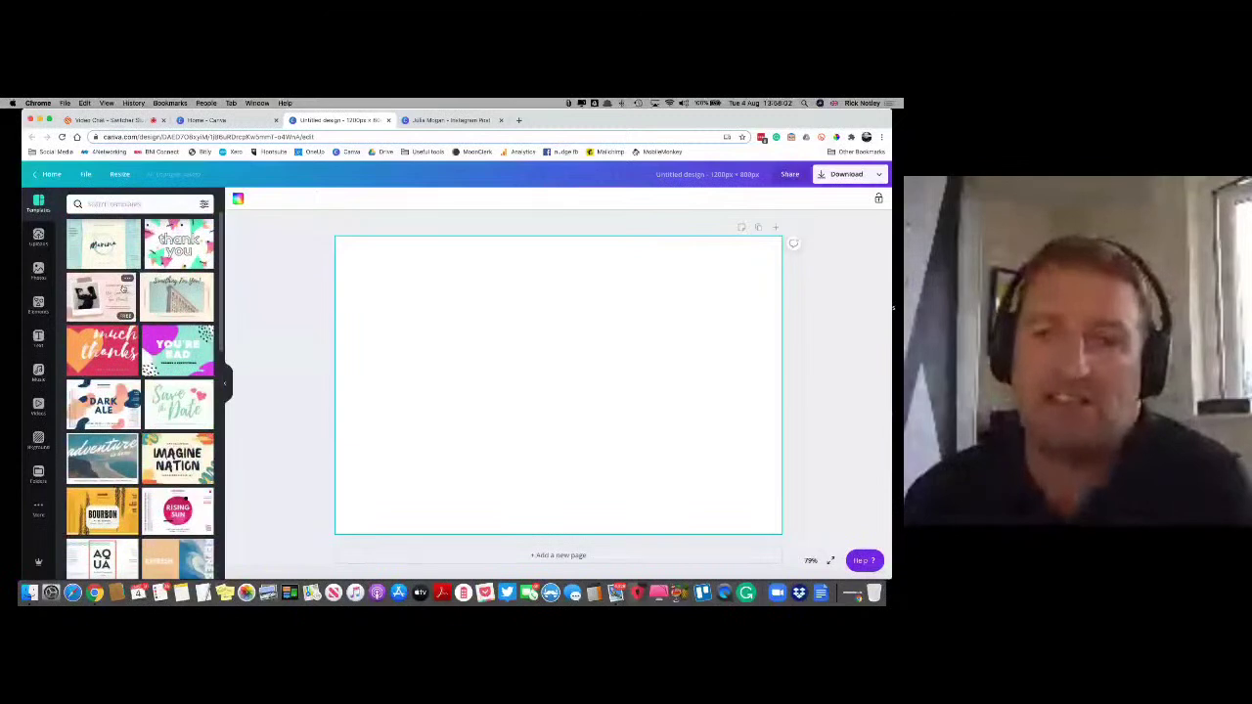
click(154, 205)
text(event)
key(Return)
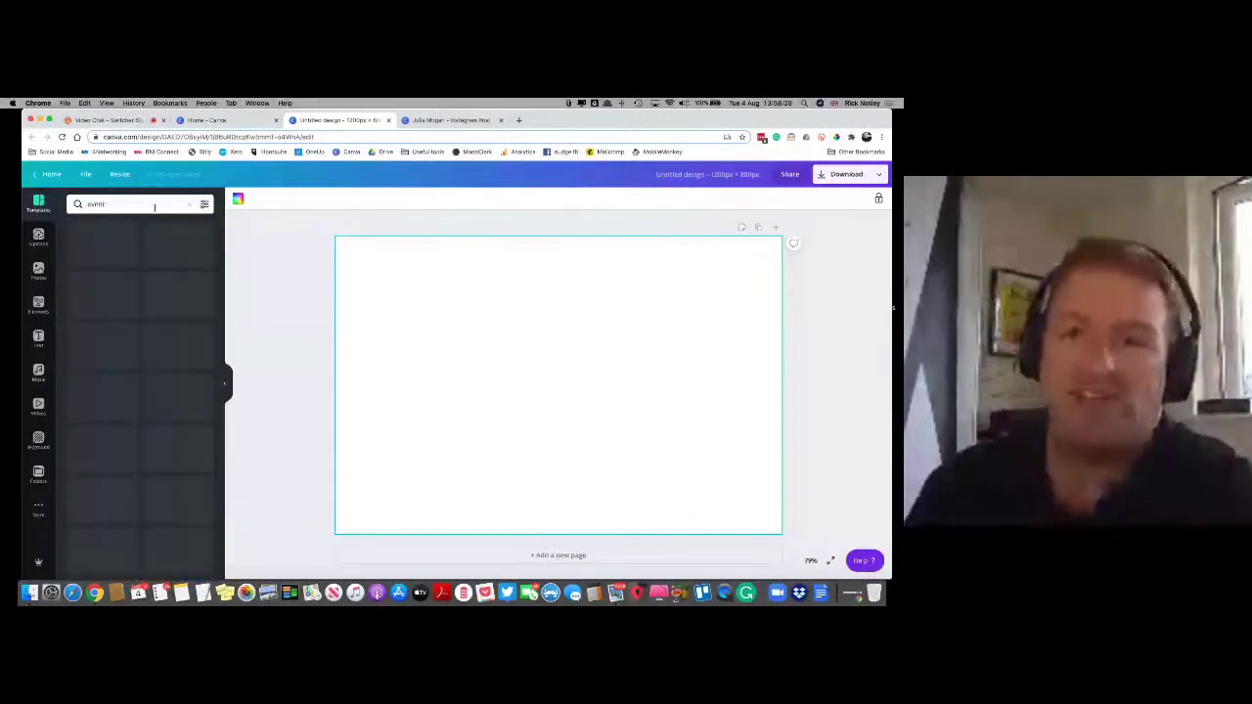